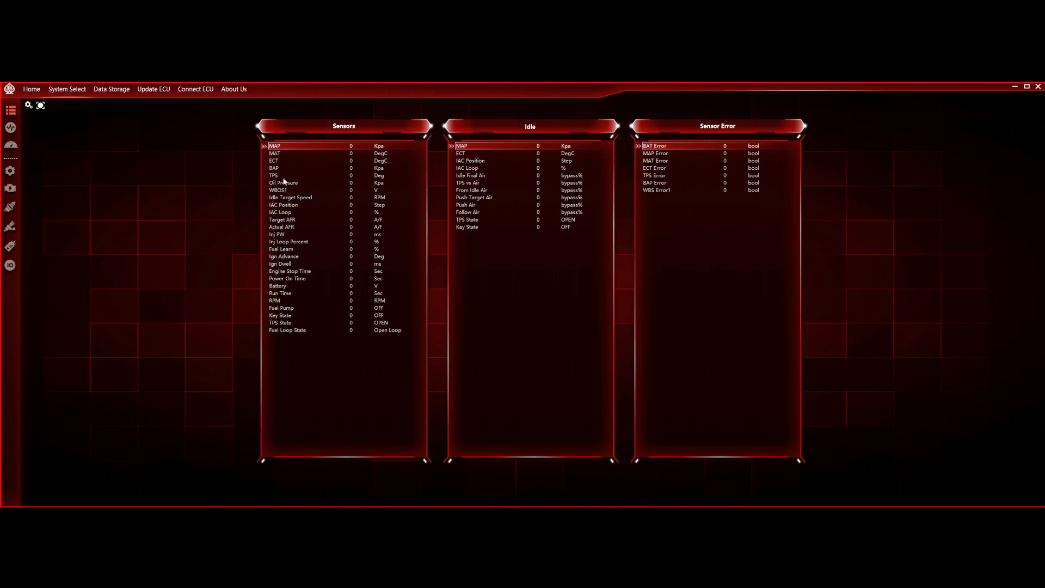
Step: View the live data graph and gauge pages, and open the system settings
{"action": "left_click", "coordinate": [11, 128]}
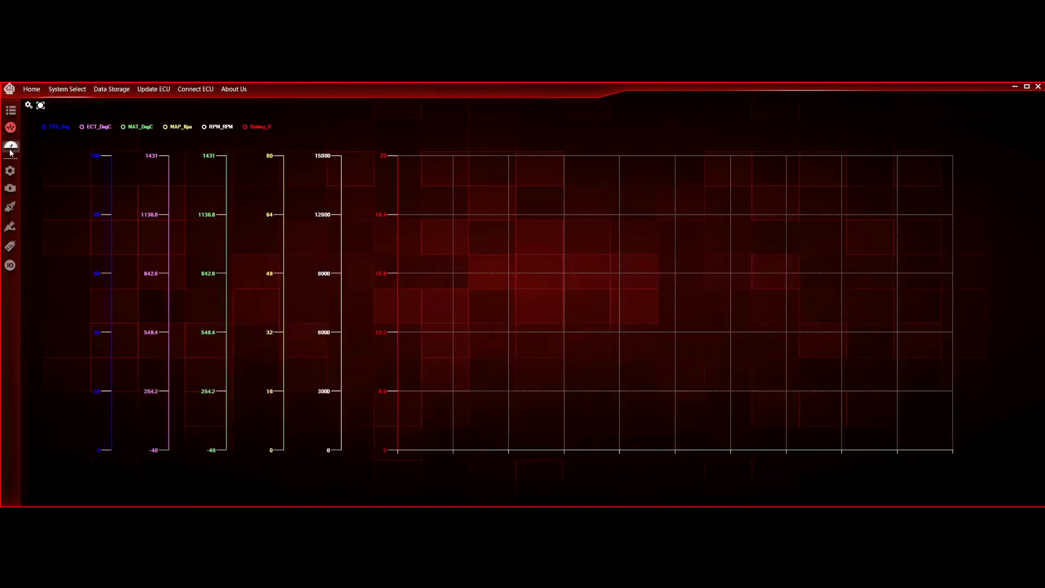
{"action": "left_click", "coordinate": [11, 150]}
{"action": "left_click", "coordinate": [10, 171]}
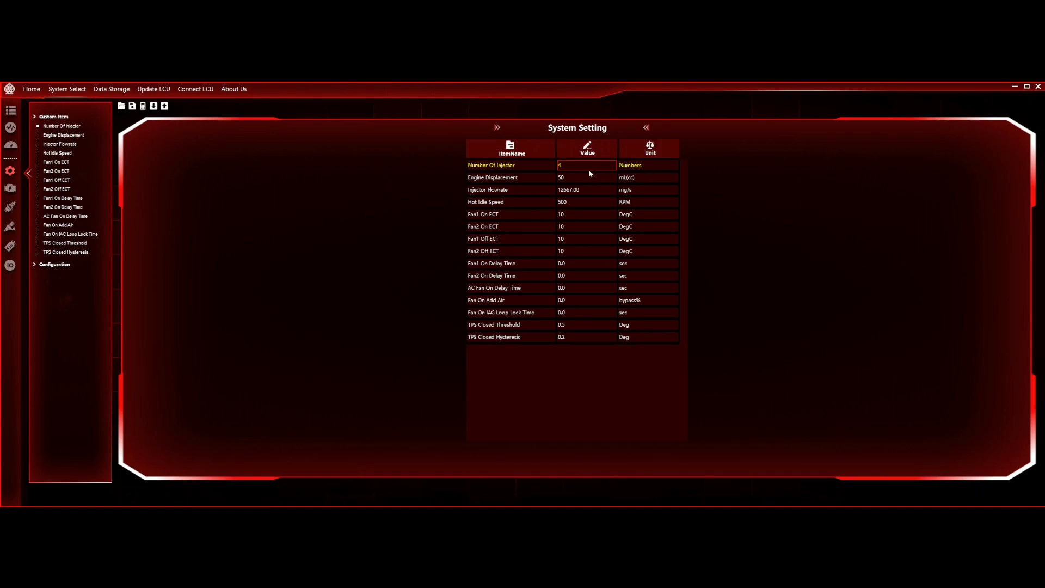
Step: Try 120 mL as the engine displacement in the system settings, and replace that entry with 50 mL
{"action": "left_click", "coordinate": [575, 178]}
{"action": "left_click", "coordinate": [576, 178]}
{"action": "key", "text": "BackSpace"}
{"action": "key", "text": "BackSpace"}
{"action": "type", "text": "120"}
{"action": "key", "text": "BackSpace"}
{"action": "key", "text": "BackSpace"}
{"action": "key", "text": "BackSpace"}
{"action": "type", "text": "50"}
{"action": "type", "text": "19"}
Step: Check the injector flow rate value and set the hot idle speed to 1250 RPM
{"action": "left_click", "coordinate": [592, 194]}
{"action": "left_click_drag", "start_coordinate": [569, 188], "coordinate": [595, 190]}
{"action": "left_click", "coordinate": [577, 204]}
{"action": "type", "text": "1250"}
Step: Set the Fan1 On ECT to 85 DegC and the Fan2 On ECT to 90 DegC
{"action": "double_click", "coordinate": [580, 214]}
{"action": "left_click", "coordinate": [579, 214]}
{"action": "double_click", "coordinate": [577, 213]}
{"action": "type", "text": "85"}
{"action": "key", "text": "Return"}
{"action": "type", "text": "90"}
{"action": "key", "text": "Return"}
Step: Set Fan1 Off ECT to 82 DegC and enter 8 for both Fan2 Off ECT and Fan1 On Delay Time
{"action": "left_click", "coordinate": [581, 239]}
{"action": "type", "text": "82"}
{"action": "key", "text": "Return"}
{"action": "type", "text": "8"}
{"action": "key", "text": "Return"}
{"action": "type", "text": "8"}
{"action": "key", "text": "Return"}
Step: Examine the idle section's coolant temperature points and its IAC Main P and Idle Target Speed tables
{"action": "left_click", "coordinate": [10, 187]}
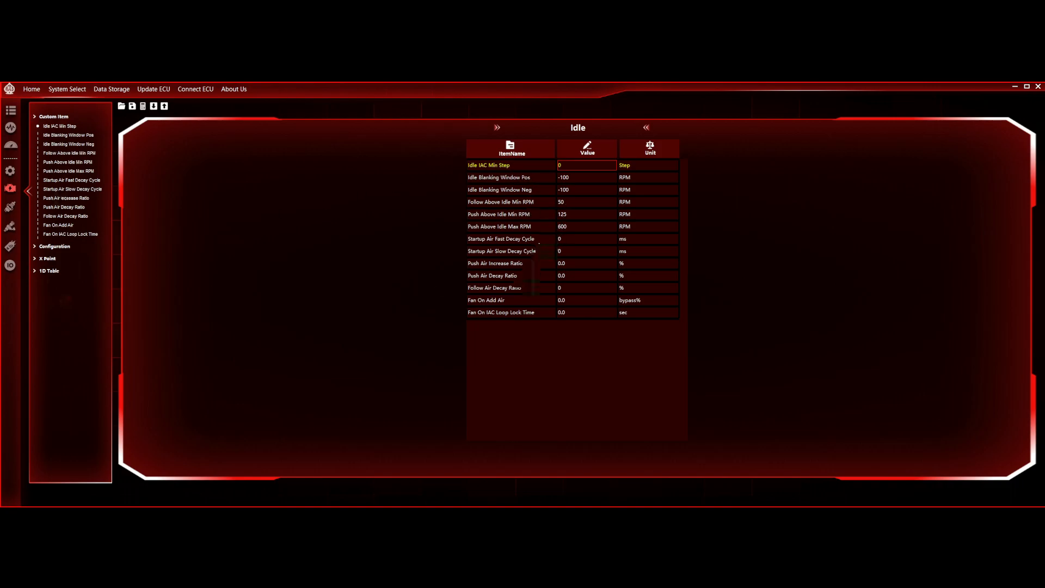
{"action": "left_click", "coordinate": [36, 245]}
{"action": "left_click", "coordinate": [34, 266]}
{"action": "left_click", "coordinate": [32, 288]}
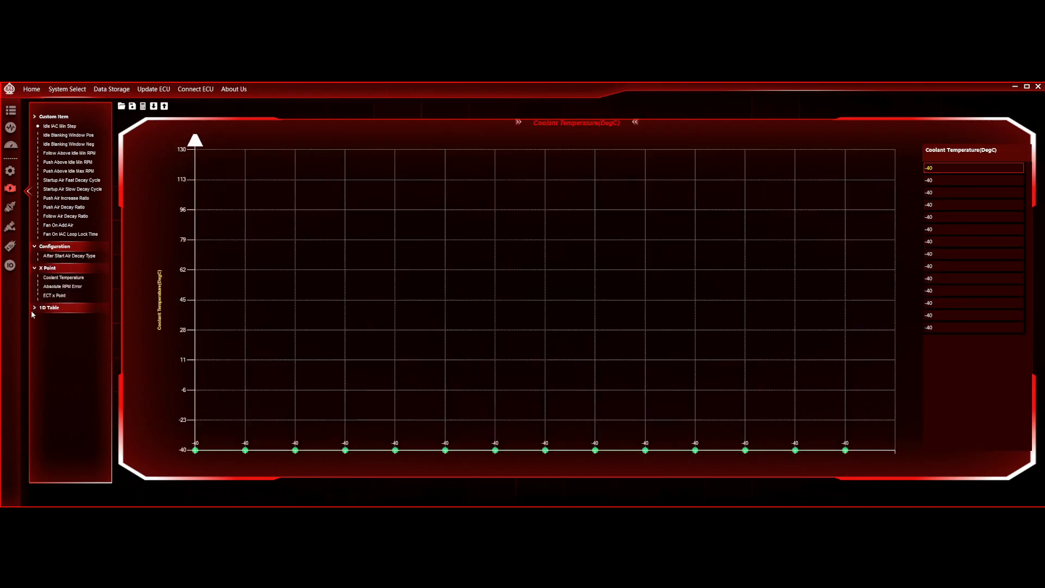
{"action": "left_click", "coordinate": [34, 307]}
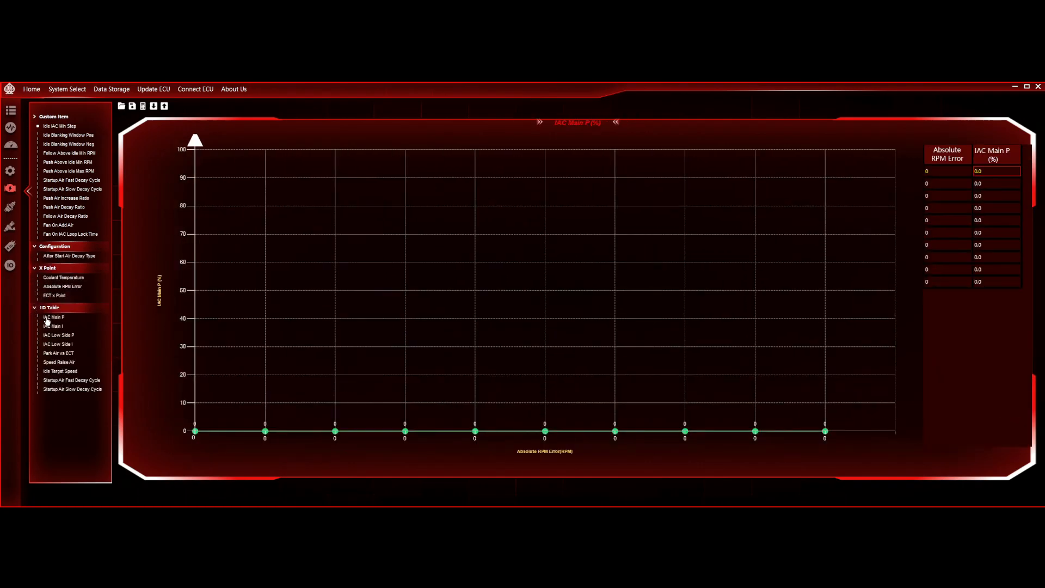
{"action": "left_click", "coordinate": [61, 371]}
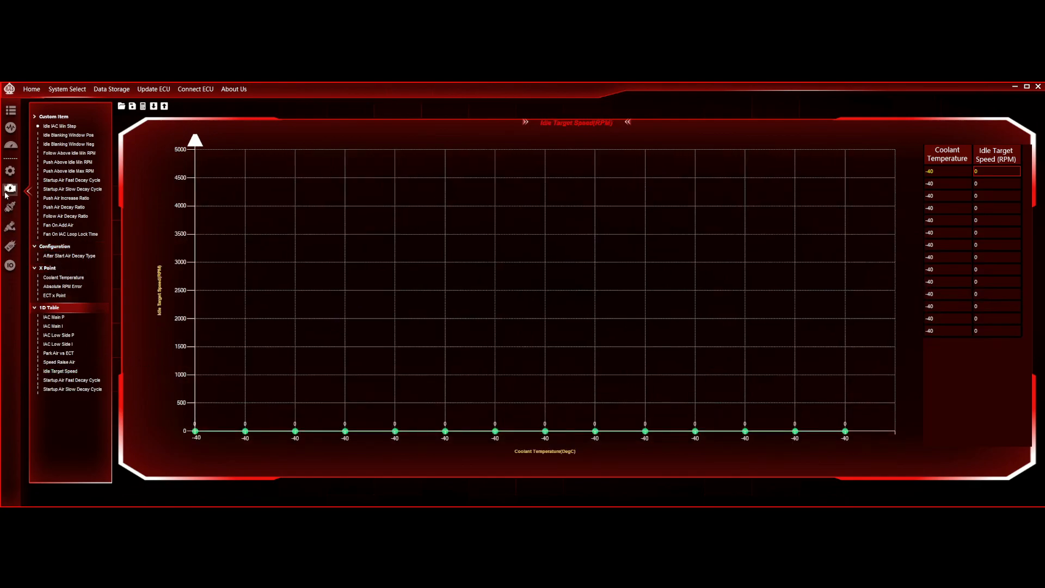
Step: Set the Fuel Prime Percent to 200 in the fuel settings and select the Fuel Power On Percent value
{"action": "left_click", "coordinate": [10, 226]}
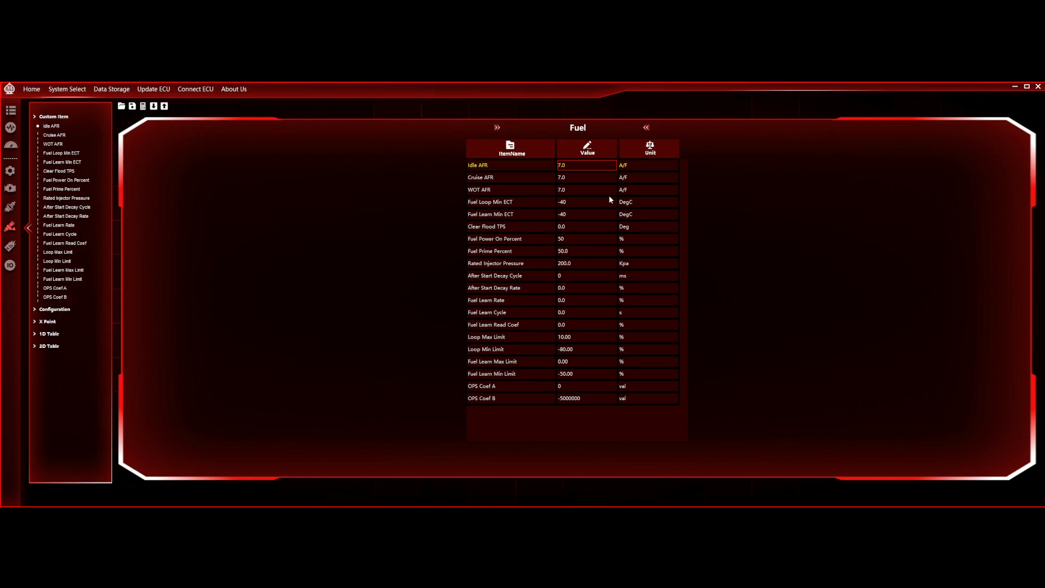
{"action": "left_click", "coordinate": [580, 253]}
{"action": "left_click", "coordinate": [590, 251]}
{"action": "type", "text": "200"}
{"action": "left_click", "coordinate": [580, 238]}
Step: Examine the fuel configuration options and the MAP x Point and RPM y Point axis values, and collapse both groups
{"action": "left_click", "coordinate": [46, 309]}
{"action": "left_click", "coordinate": [42, 368]}
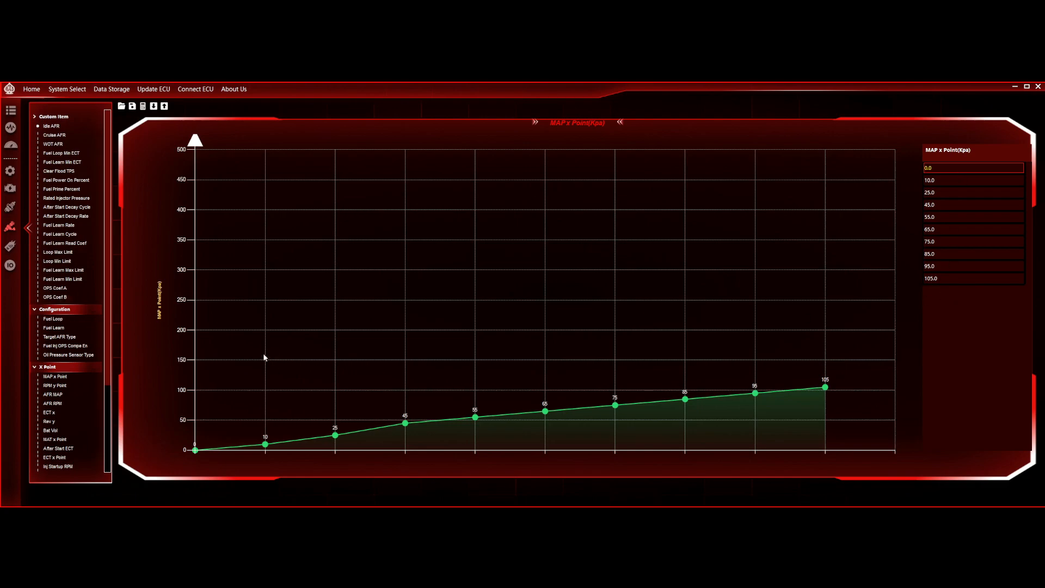
{"action": "left_click", "coordinate": [54, 386]}
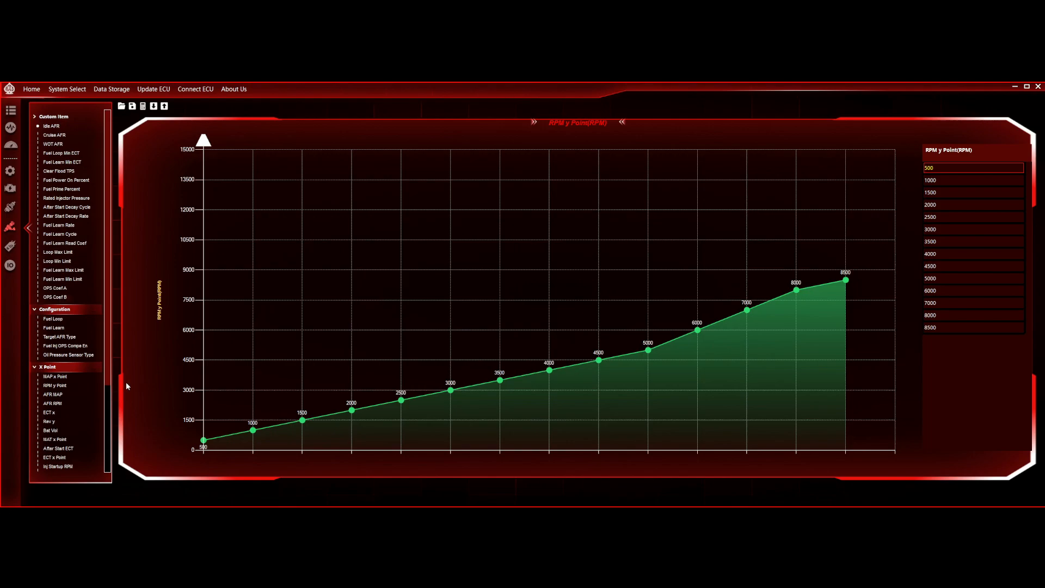
{"action": "scroll", "coordinate": [108, 381], "scroll_direction": "down", "scroll_amount": 2}
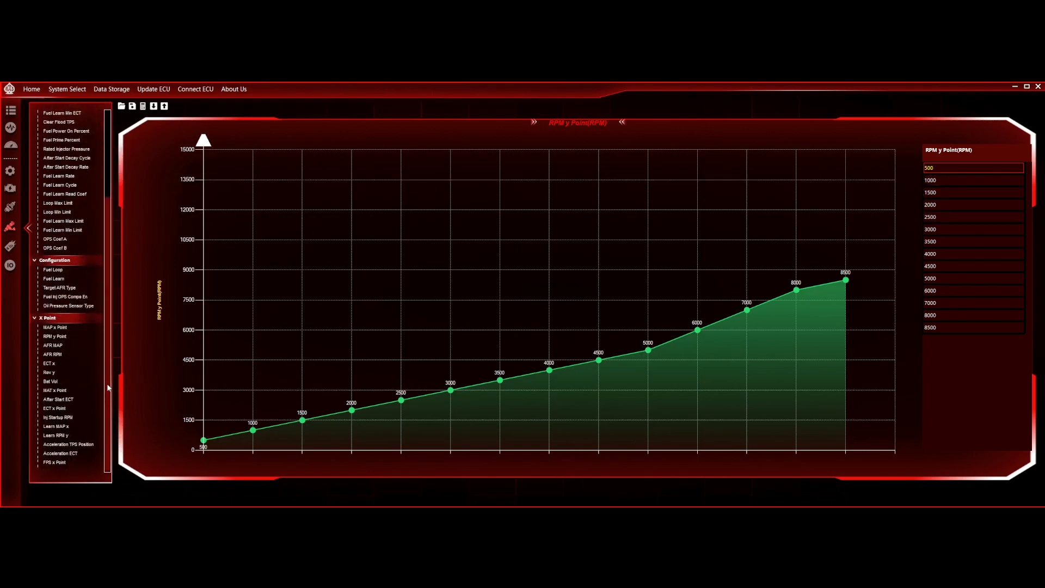
{"action": "left_click", "coordinate": [33, 318]}
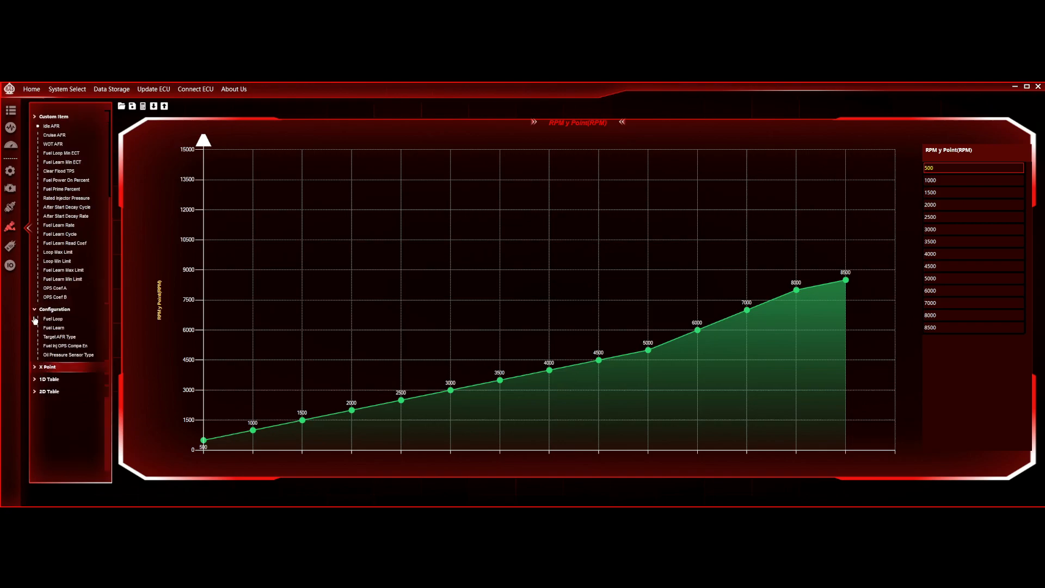
{"action": "left_click", "coordinate": [34, 309]}
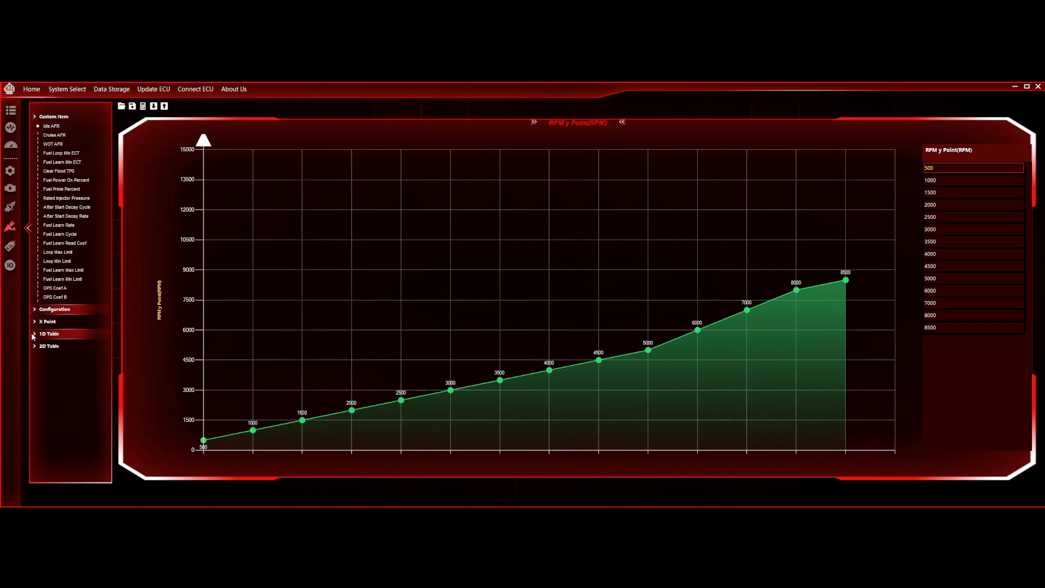
Step: Examine the Min Fuel PW, MAT Fuel Enrichment and TPS Acceleration Enrich vs ECT one-dimensional fuel tables
{"action": "left_click", "coordinate": [35, 334]}
{"action": "left_click", "coordinate": [57, 344]}
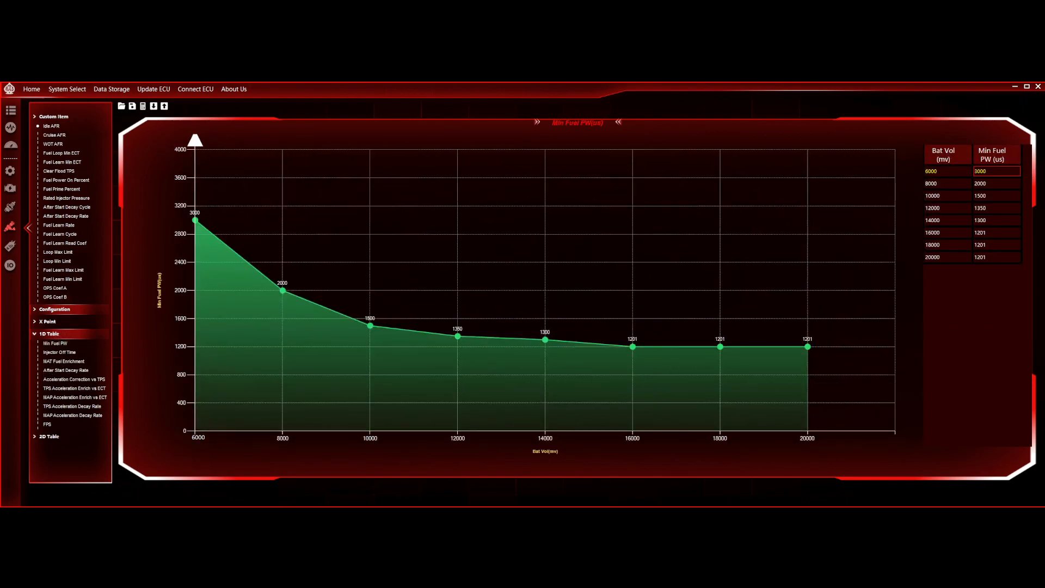
{"action": "left_click", "coordinate": [59, 361]}
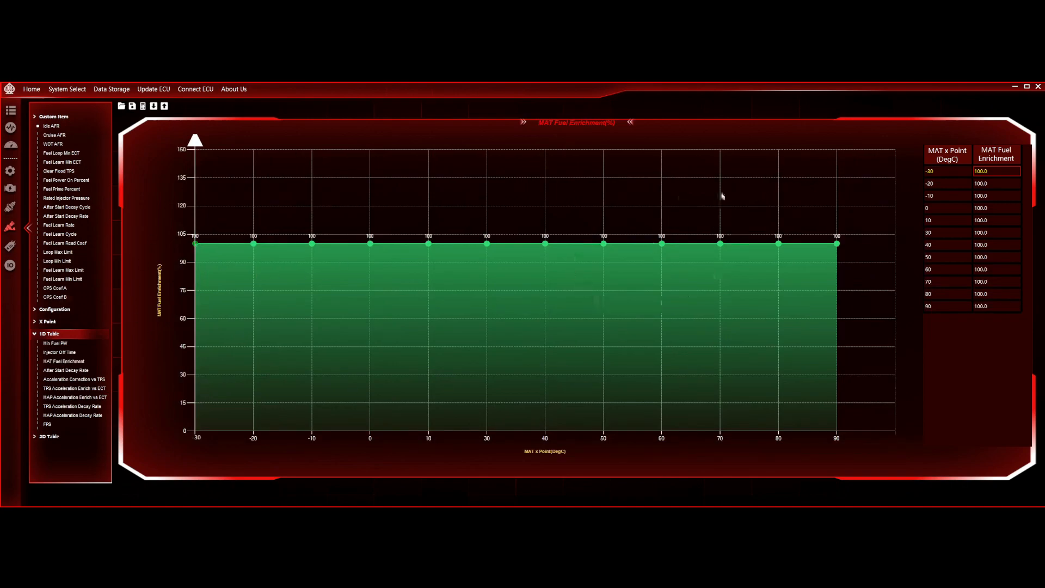
{"action": "left_click", "coordinate": [60, 390]}
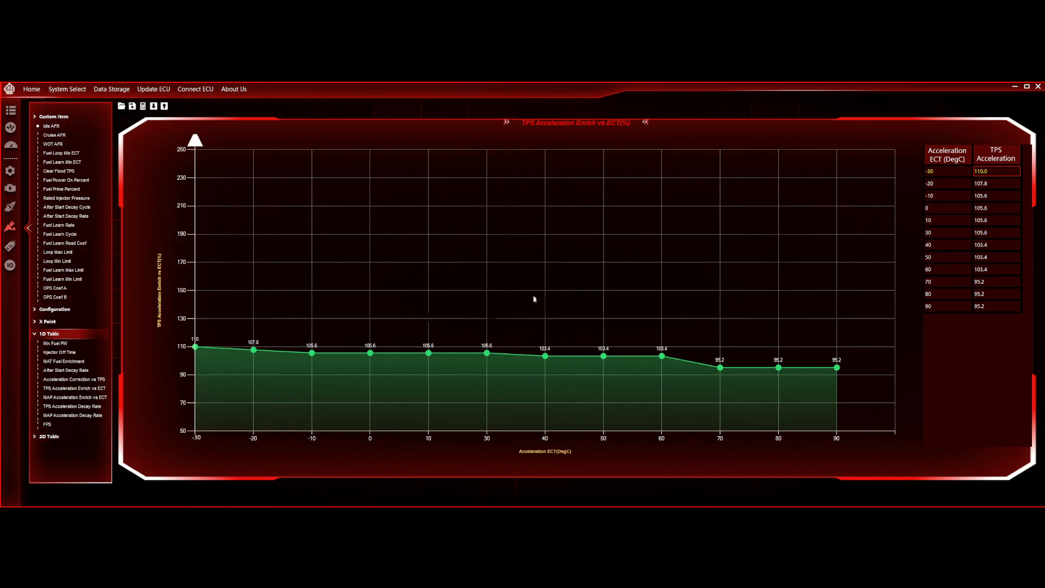
{"action": "left_click", "coordinate": [34, 334]}
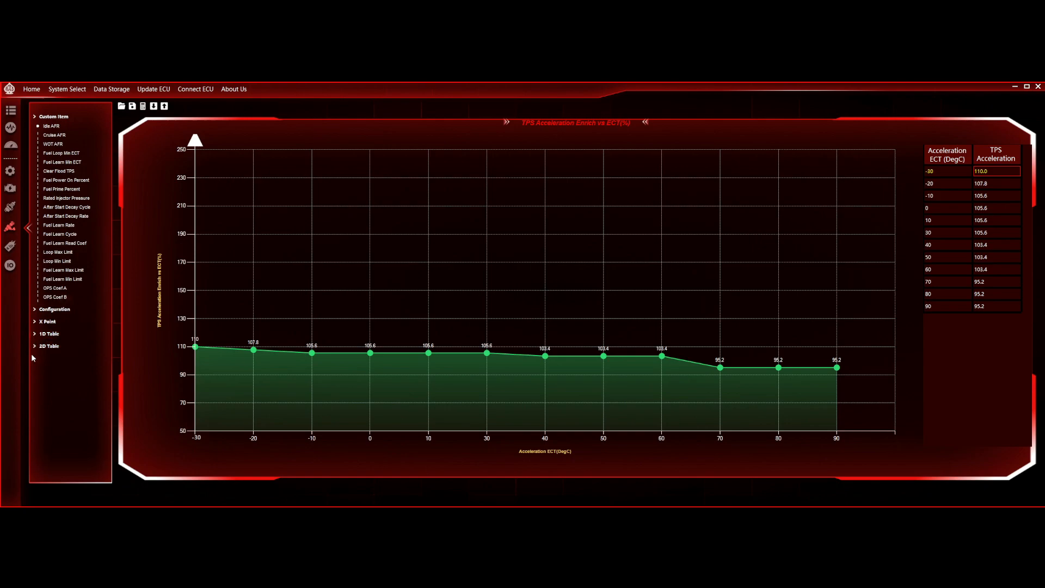
Step: Examine the Street/Strip VE and Stock/Mild VE tables, selecting the Stock/Mild VE cell at 25 kPa and 2000 RPM
{"action": "left_click", "coordinate": [36, 347]}
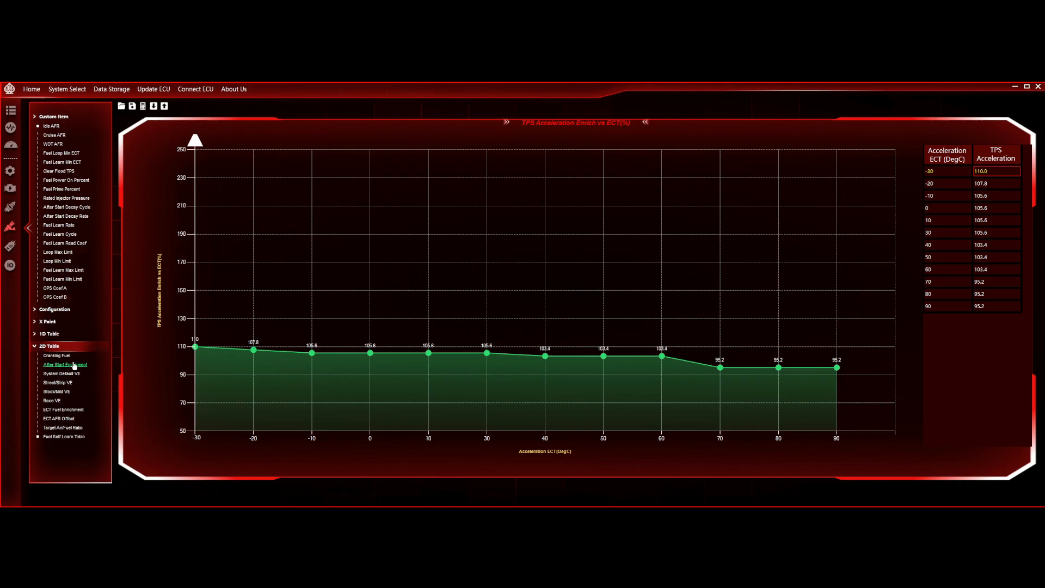
{"action": "left_click", "coordinate": [61, 383]}
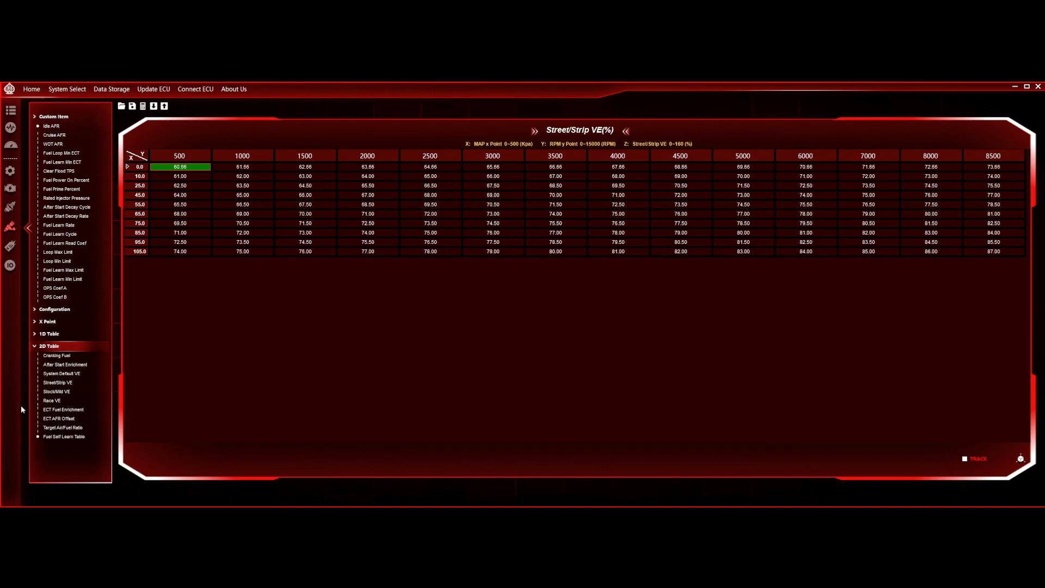
{"action": "left_click", "coordinate": [55, 393]}
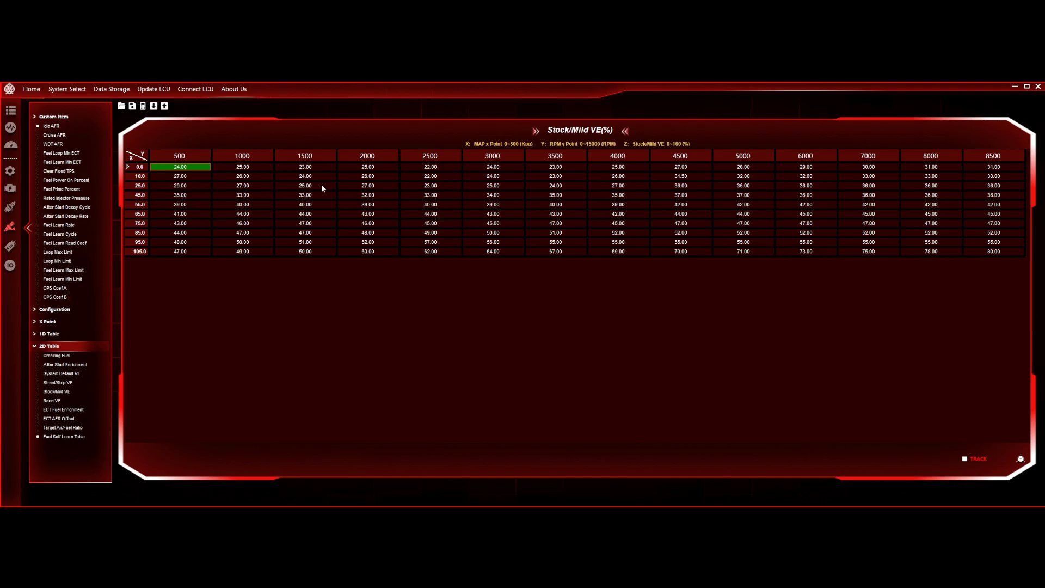
{"action": "left_click", "coordinate": [363, 186]}
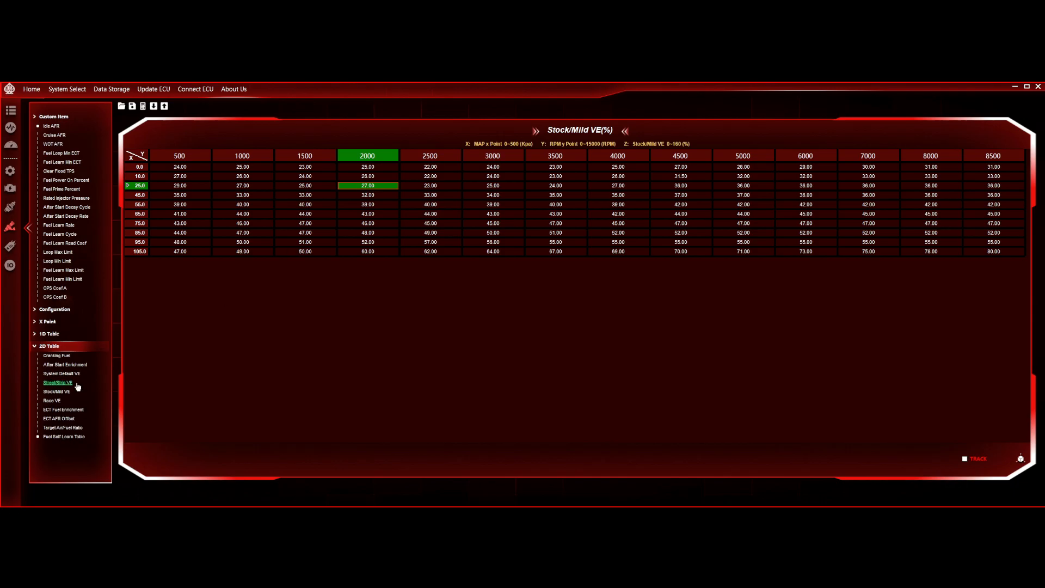
Step: Check the 2000 RPM cells at 35 and 25 kPa in the Target Air/Fuel Ratio table
{"action": "left_click", "coordinate": [65, 431]}
{"action": "left_click", "coordinate": [378, 186]}
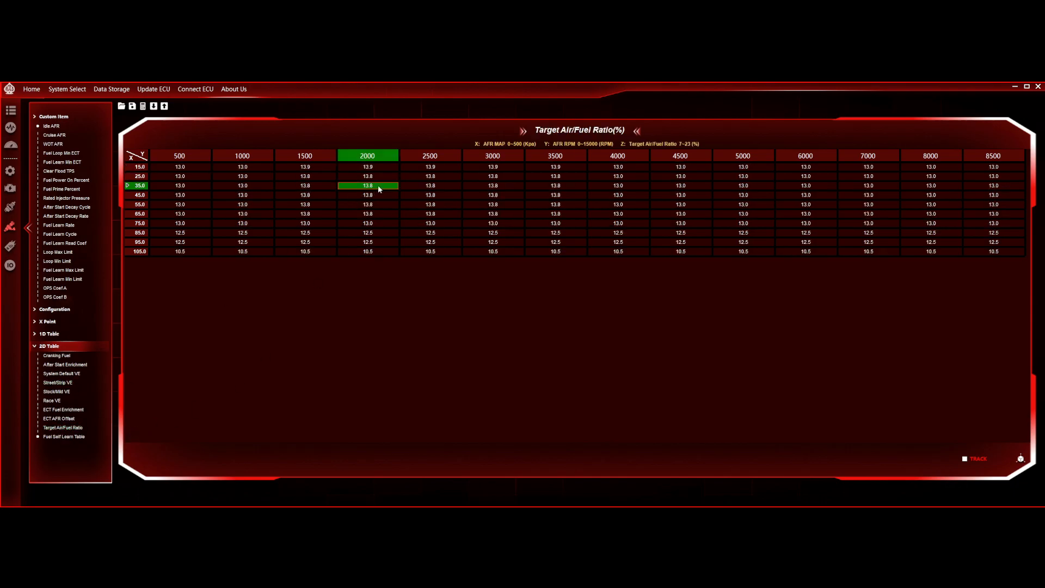
{"action": "left_click", "coordinate": [380, 177]}
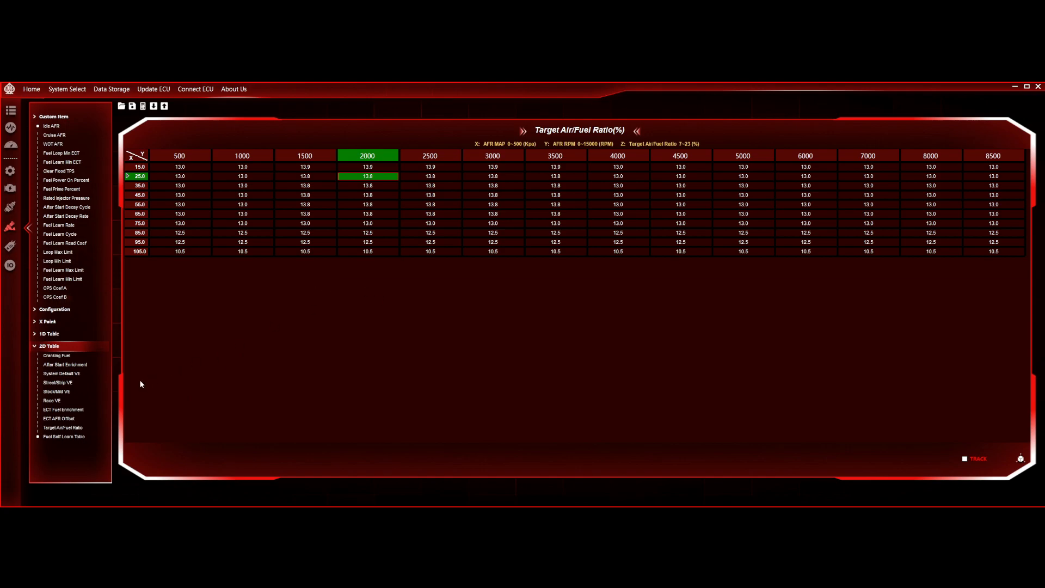
Step: Set the Stock/Mild VE value at 25 kPa and 2000 RPM to 28
{"action": "left_click", "coordinate": [60, 393]}
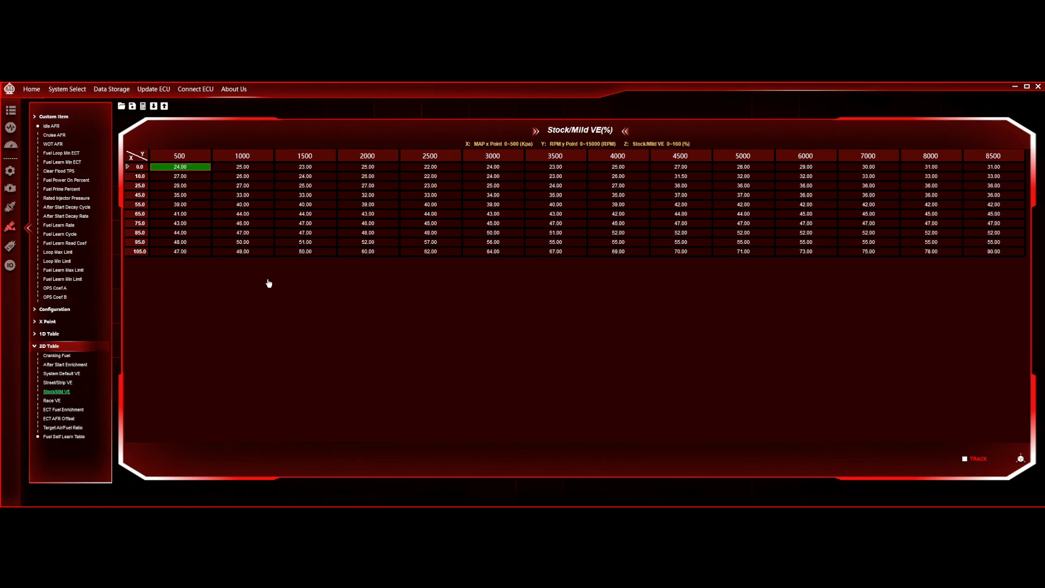
{"action": "left_click", "coordinate": [369, 186]}
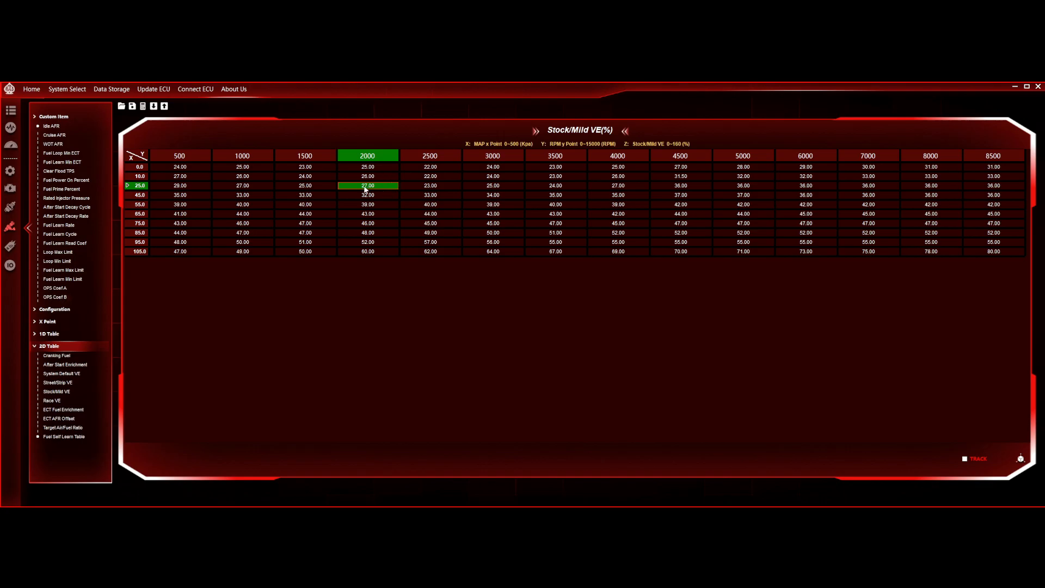
{"action": "type", "text": "28"}
{"action": "key", "text": "Return"}
{"action": "left_click", "coordinate": [365, 187]}
Step: Look at the VE table's tracking option, the live data graph and the sensor readings page
{"action": "left_click", "coordinate": [967, 462]}
{"action": "left_click", "coordinate": [10, 129]}
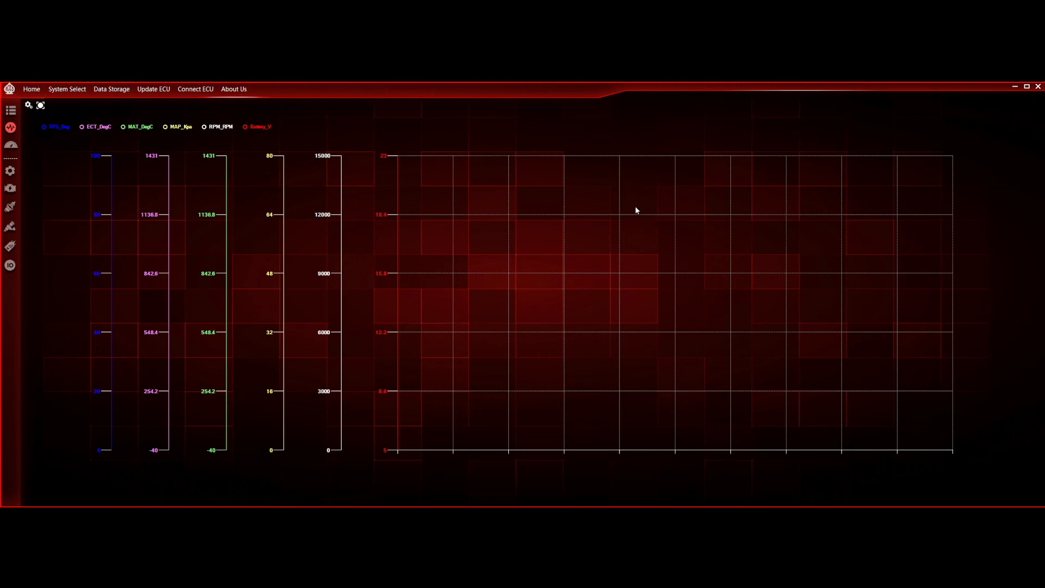
{"action": "left_click", "coordinate": [10, 110]}
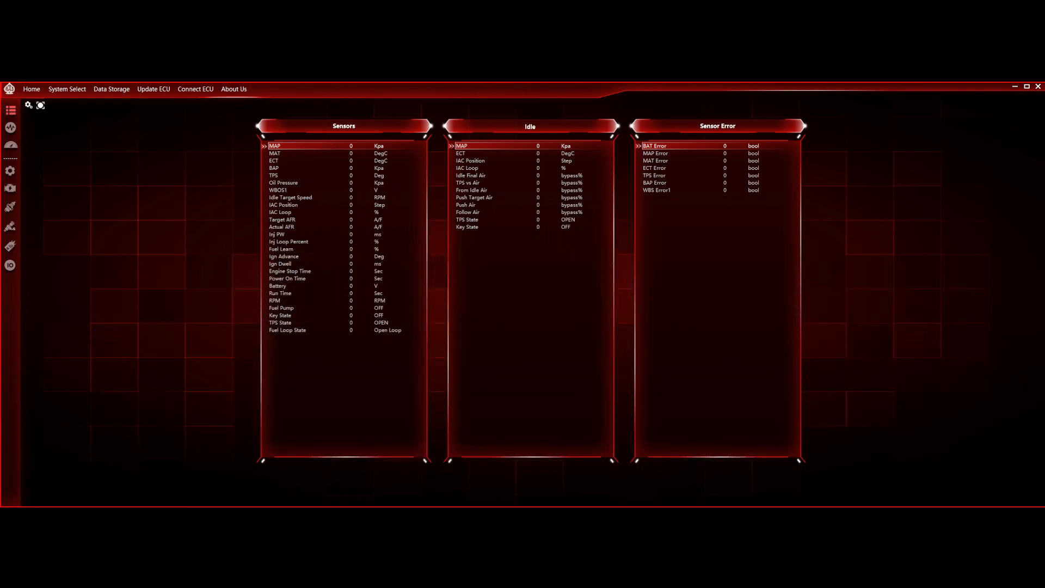
Step: Return to the Stock/Mild VE fuel table and select the cell at 25 kPa and 2000 RPM
{"action": "left_click", "coordinate": [10, 227]}
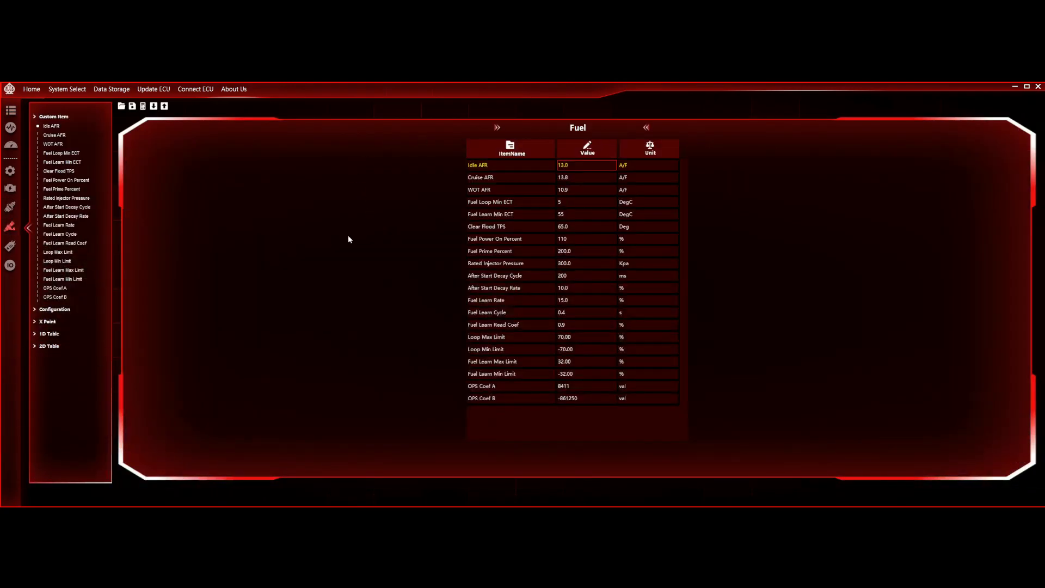
{"action": "left_click", "coordinate": [33, 345]}
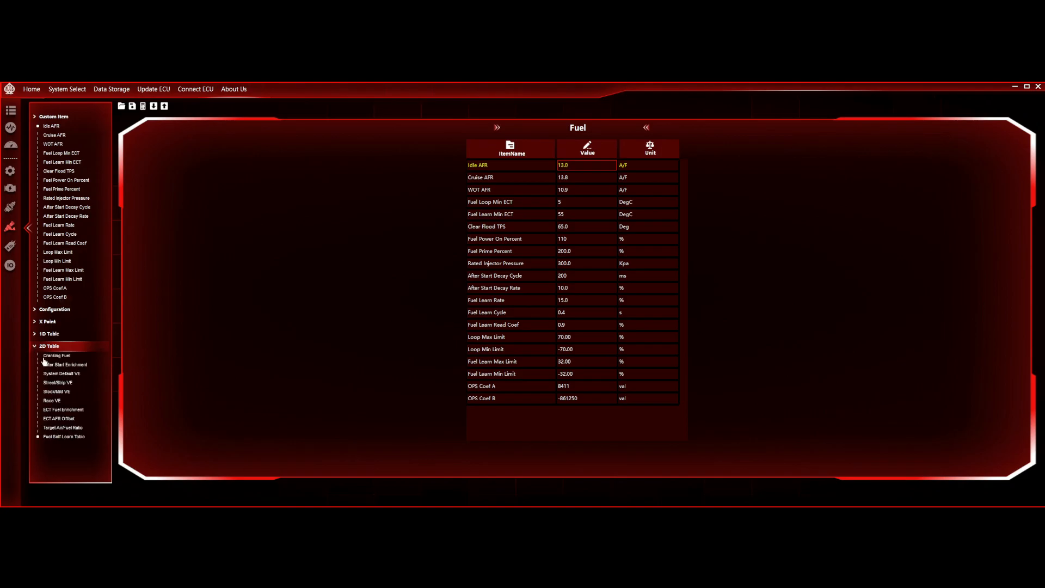
{"action": "left_click", "coordinate": [60, 394]}
{"action": "left_click", "coordinate": [367, 185]}
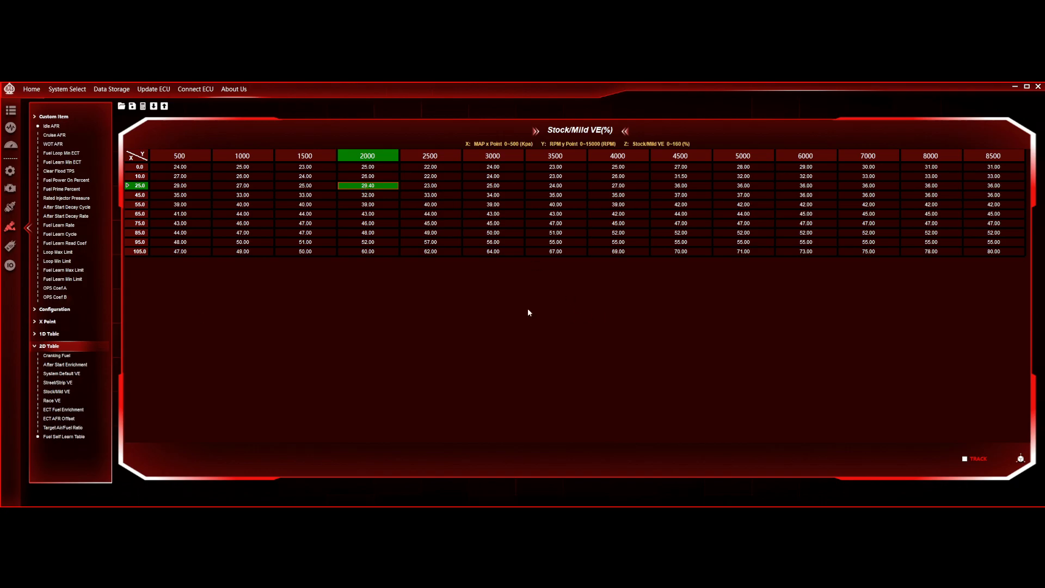
Step: In the Target Air/Fuel Ratio table, select the full 105 and 95 kPa rows and the 35 to 65 kPa block from 2000 to 3500 RPM
{"action": "left_click", "coordinate": [64, 428]}
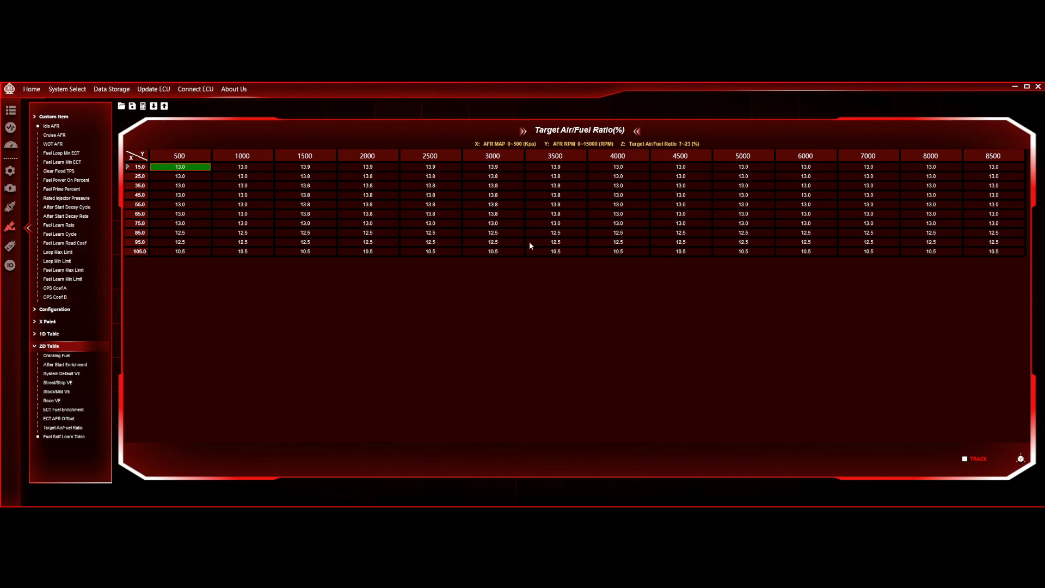
{"action": "left_click_drag", "start_coordinate": [998, 251], "coordinate": [161, 254]}
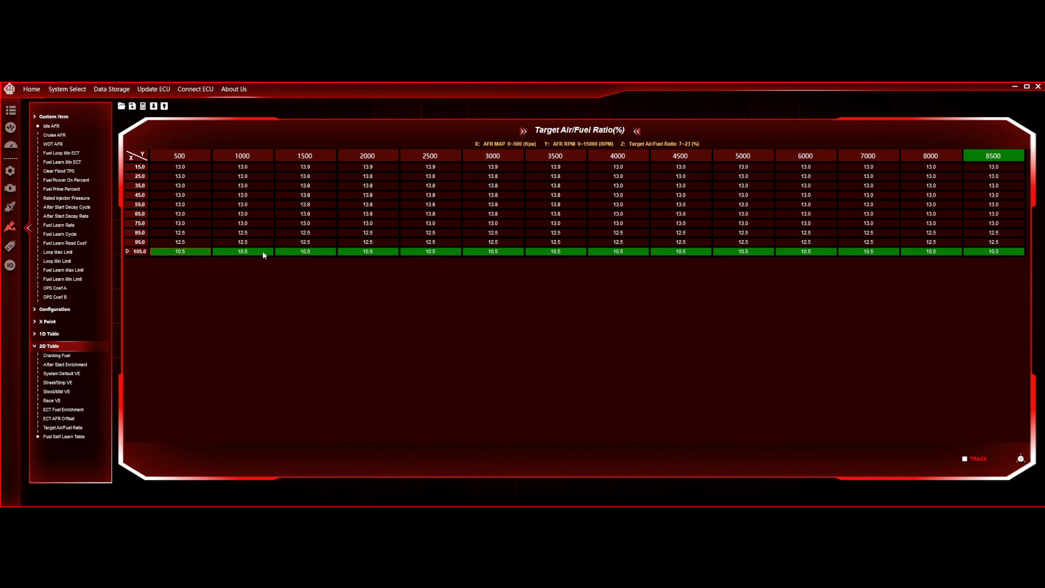
{"action": "left_click_drag", "start_coordinate": [173, 251], "coordinate": [1005, 251]}
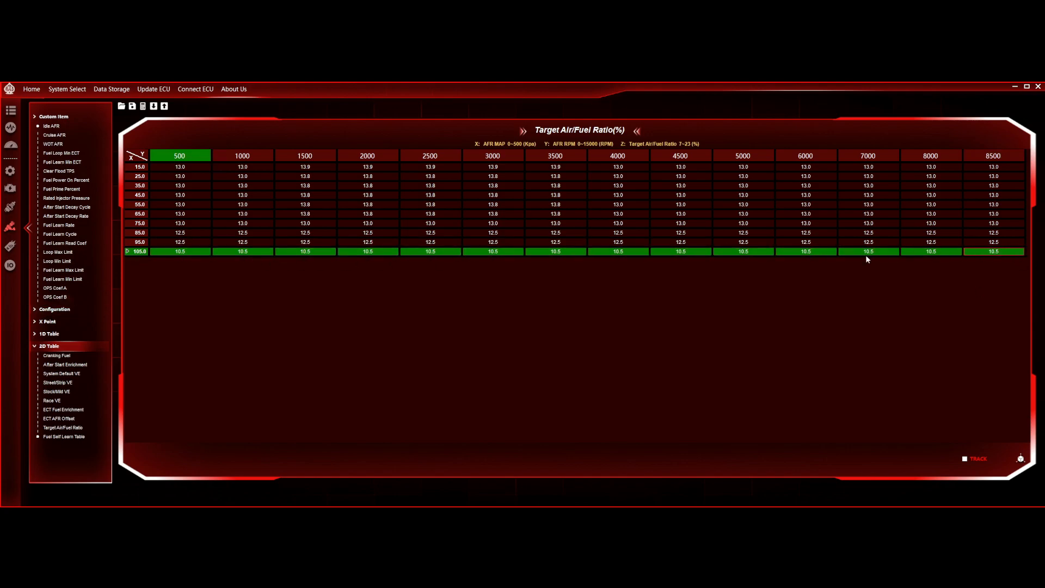
{"action": "left_click_drag", "start_coordinate": [890, 250], "coordinate": [177, 251]}
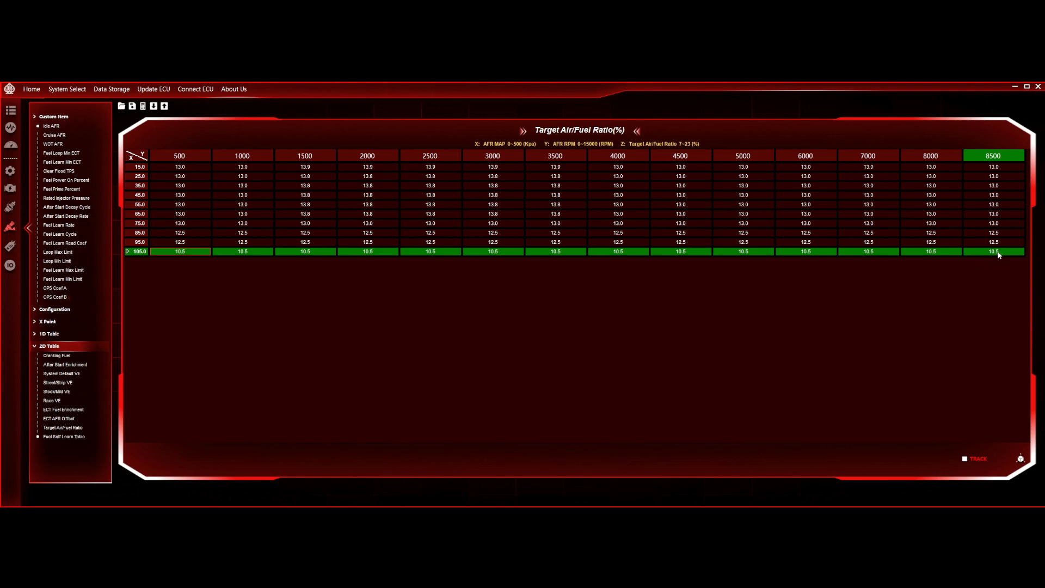
{"action": "left_click_drag", "start_coordinate": [999, 255], "coordinate": [159, 261]}
{"action": "left_click_drag", "start_coordinate": [987, 242], "coordinate": [206, 243]}
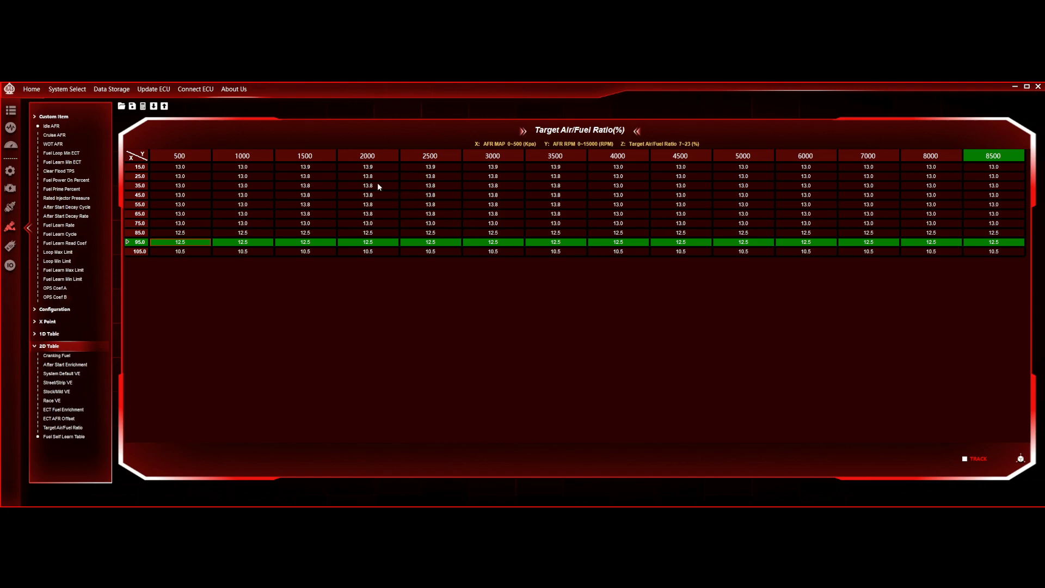
{"action": "left_click_drag", "start_coordinate": [368, 185], "coordinate": [549, 216]}
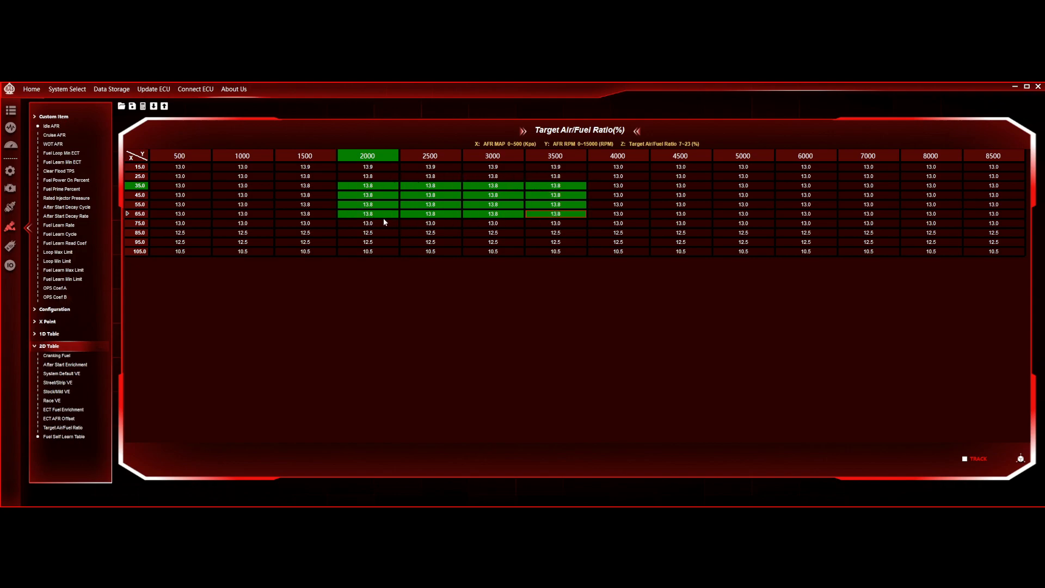
Step: Set the target air/fuel ratio at 1500 RPM from 35 to 65 kPa to 13.5, and select the cell at 15 kPa and 2000 RPM
{"action": "left_click_drag", "start_coordinate": [307, 186], "coordinate": [572, 214]}
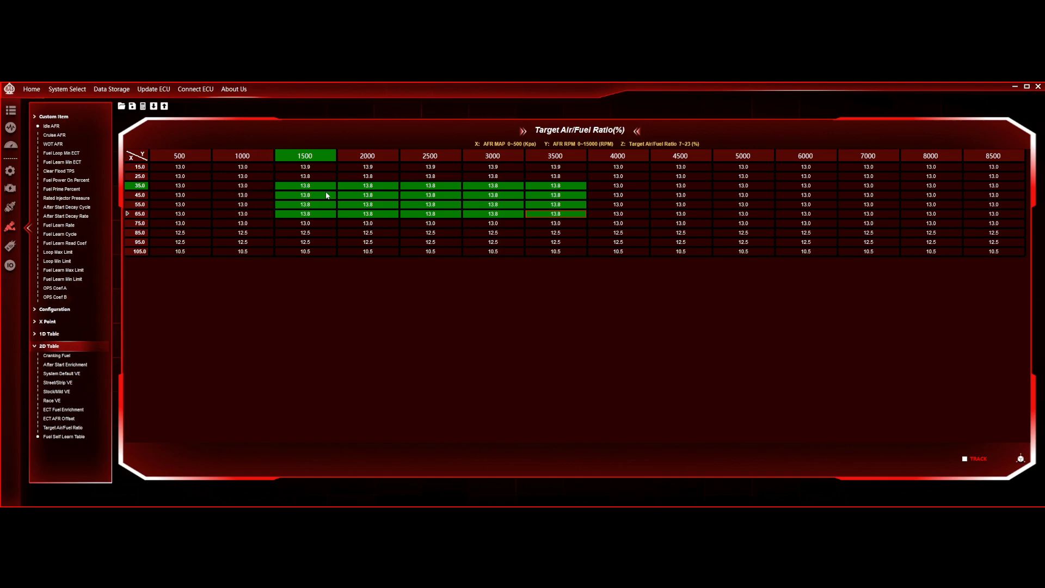
{"action": "left_click_drag", "start_coordinate": [316, 187], "coordinate": [318, 215]}
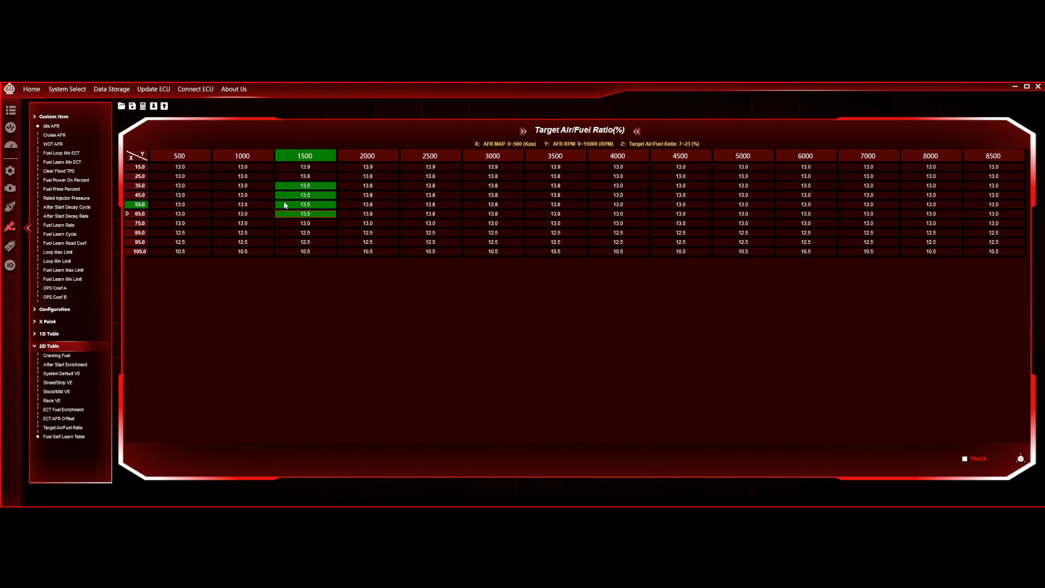
{"action": "left_click_drag", "start_coordinate": [368, 186], "coordinate": [562, 217]}
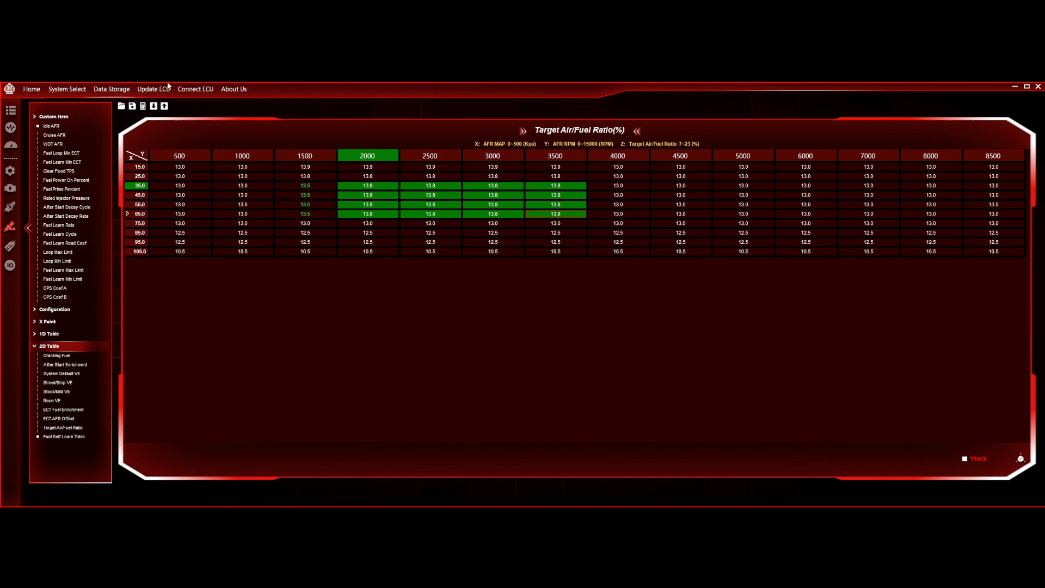
{"action": "left_click", "coordinate": [371, 169]}
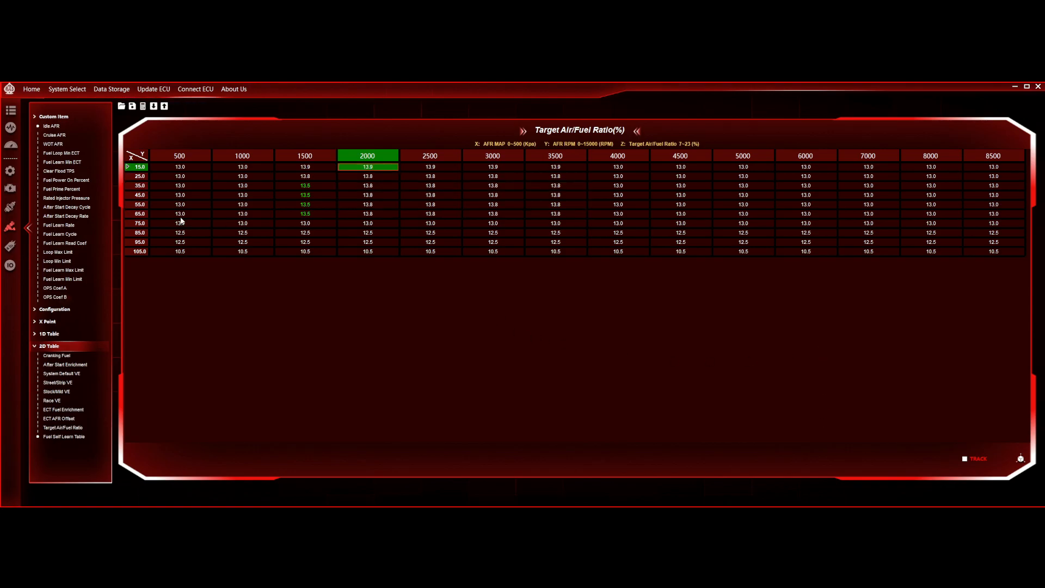
Step: View the Target Air/Fuel Ratio table as a 3D surface from several angles, and return to the table
{"action": "left_click", "coordinate": [1020, 458]}
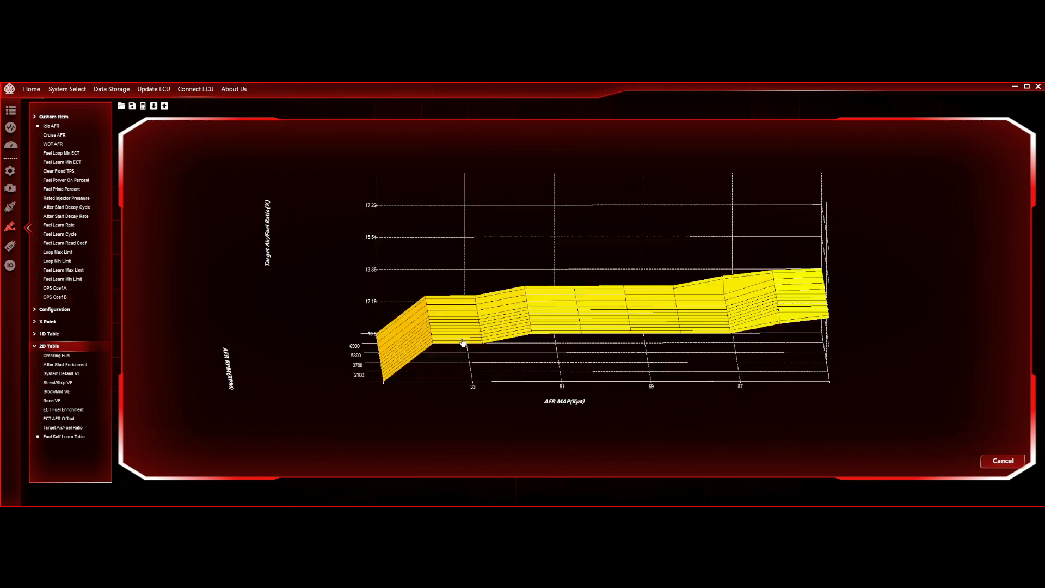
{"action": "left_click_drag", "start_coordinate": [491, 310], "coordinate": [519, 344]}
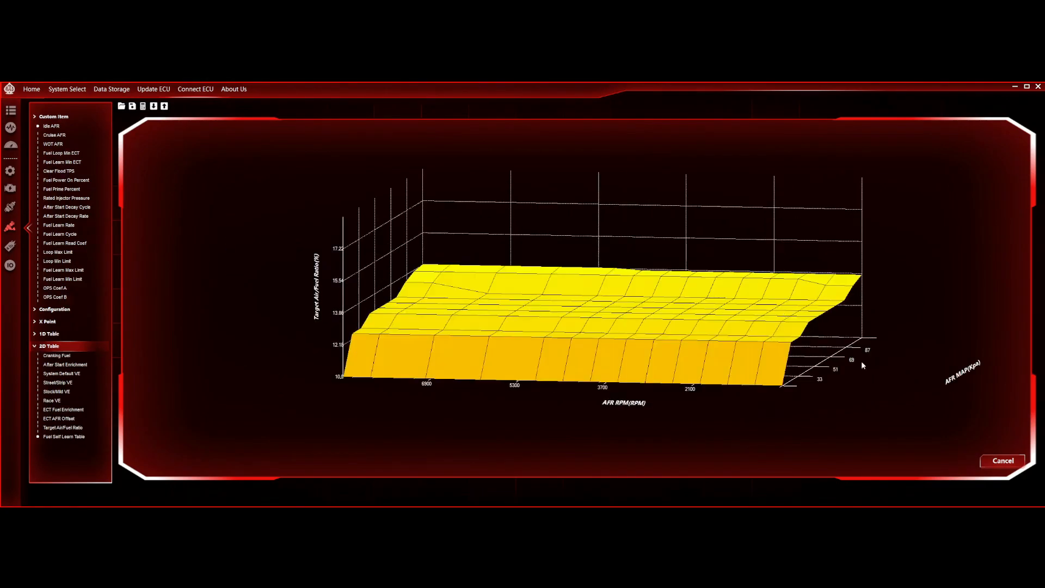
{"action": "left_click_drag", "start_coordinate": [556, 311], "coordinate": [495, 324]}
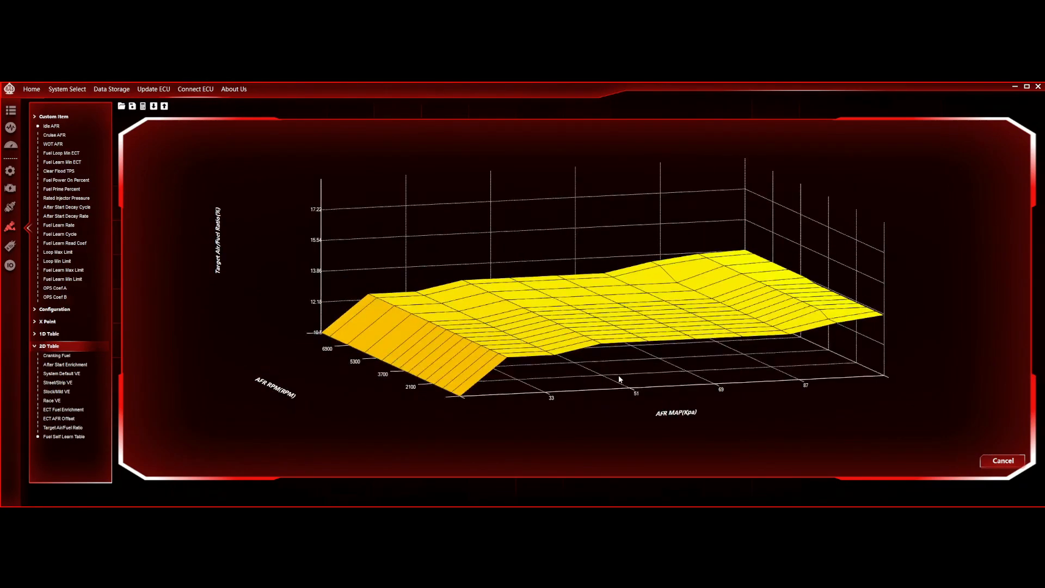
{"action": "left_click", "coordinate": [1003, 461]}
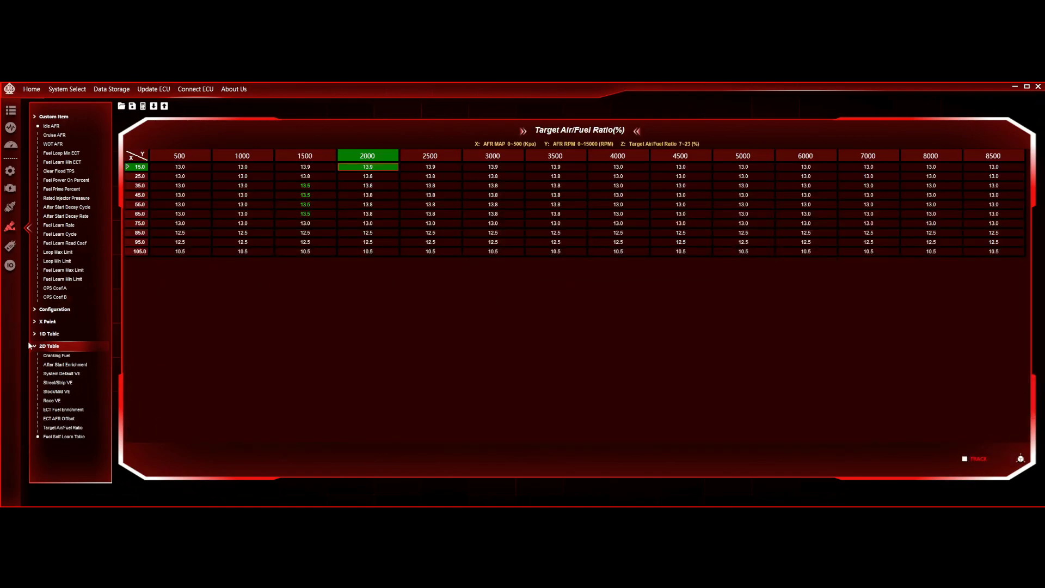
Step: Look at the Fuel Pump settings and the IO page
{"action": "left_click", "coordinate": [10, 246]}
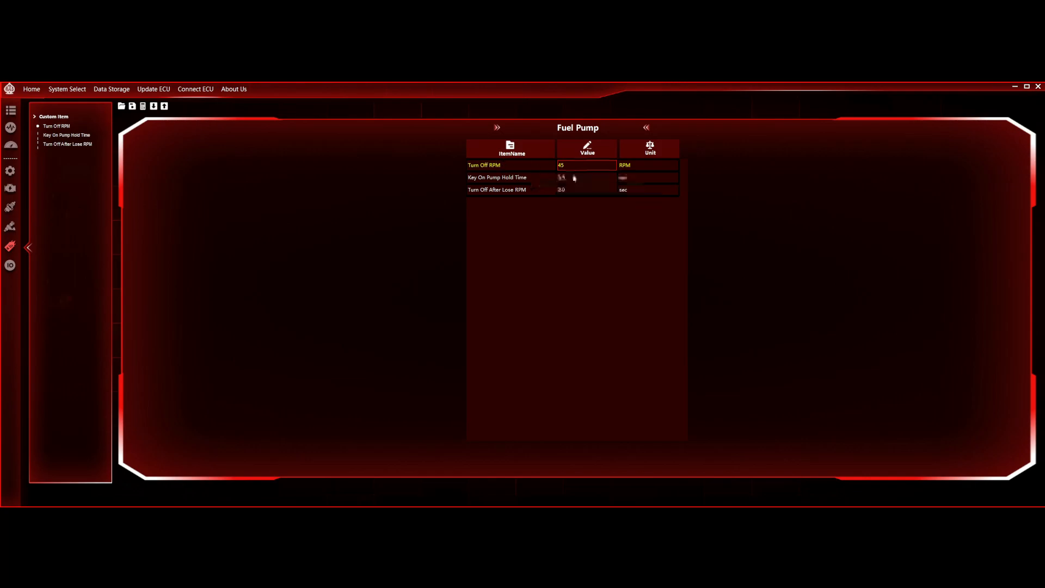
{"action": "left_click", "coordinate": [10, 265]}
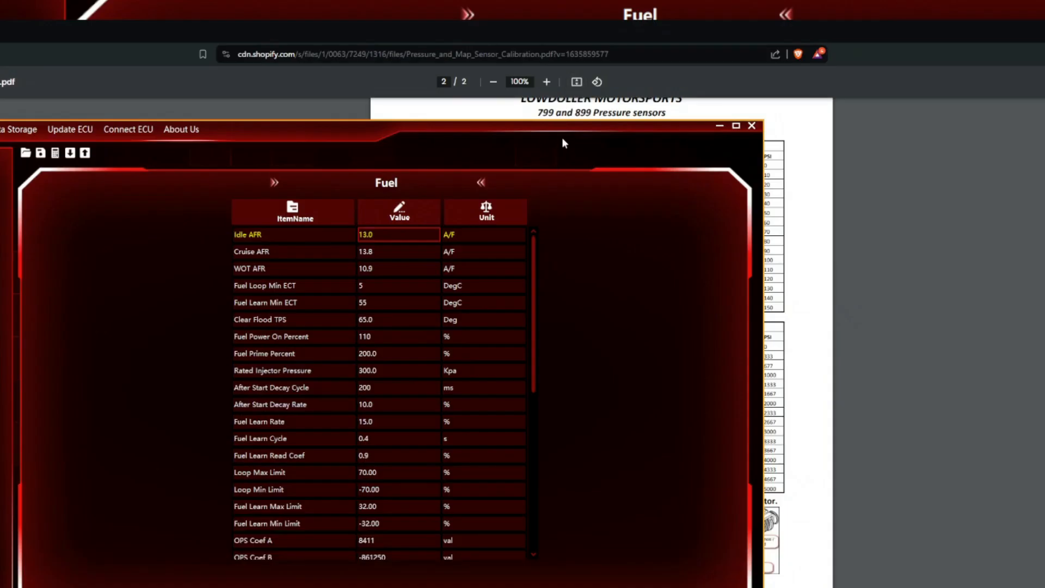
Step: Set the Oil Pressure Sensor Type to 1D Tab in the Fuel configuration parameters
{"action": "left_click_drag", "start_coordinate": [563, 141], "coordinate": [830, 61]}
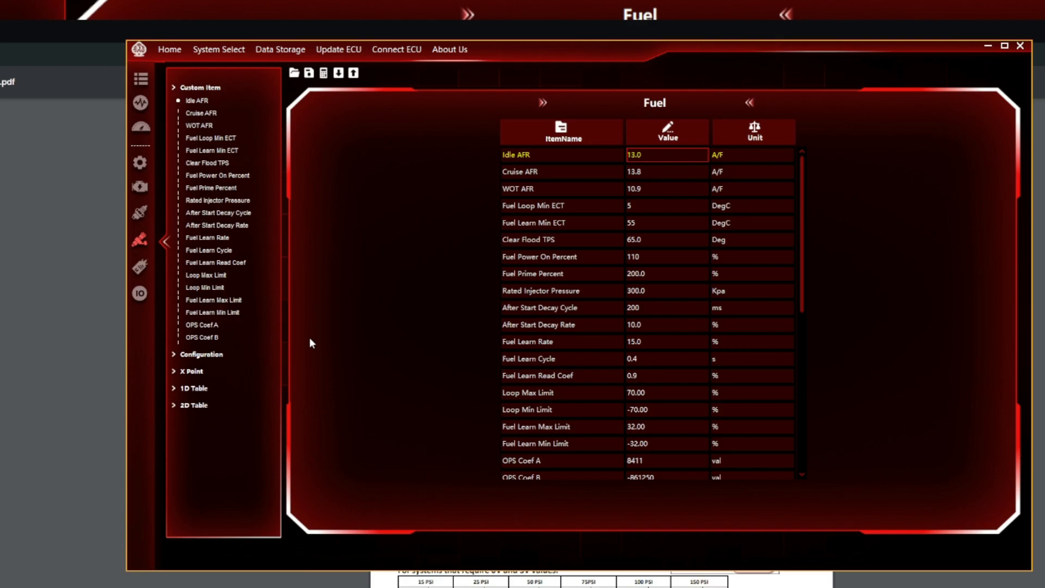
{"action": "left_click_drag", "start_coordinate": [523, 47], "coordinate": [553, 55]}
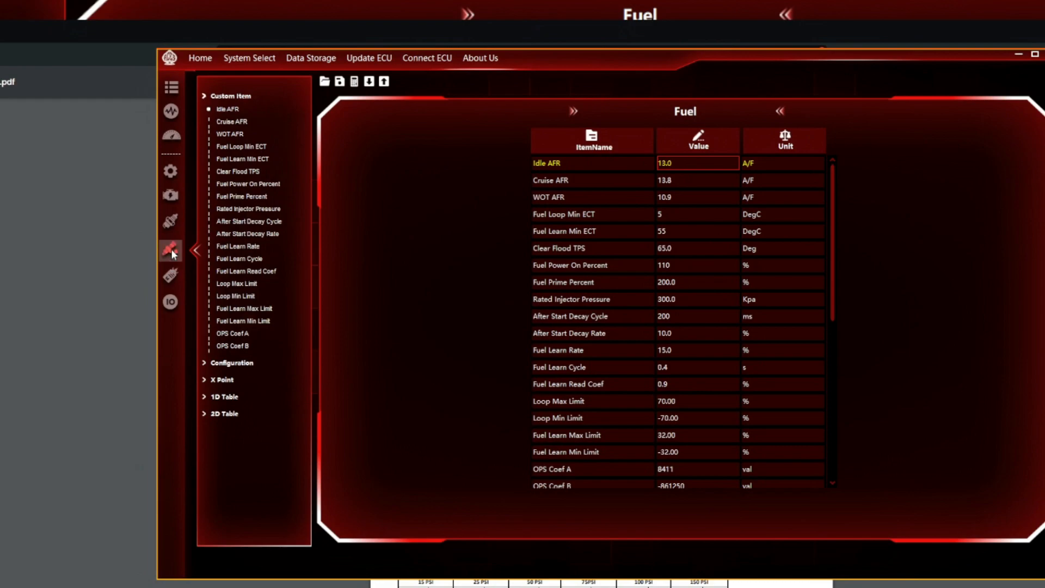
{"action": "left_click", "coordinate": [204, 363]}
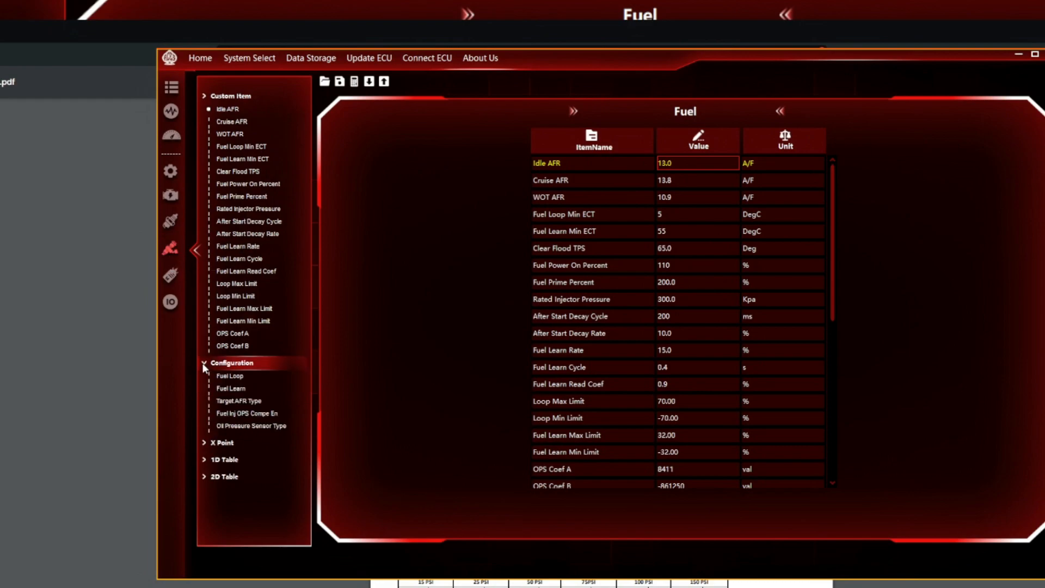
{"action": "left_click", "coordinate": [245, 426]}
{"action": "left_click", "coordinate": [723, 235]}
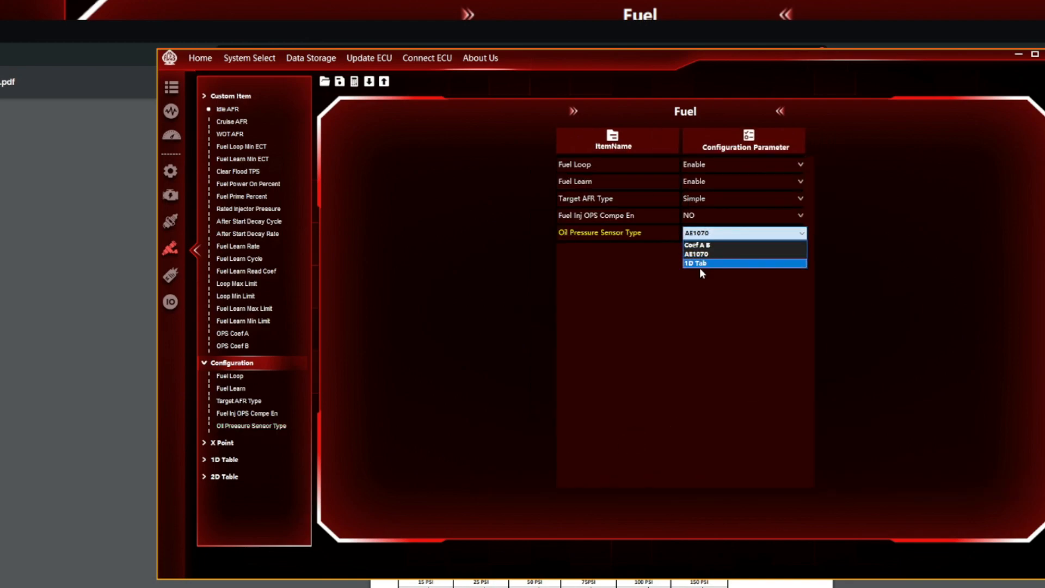
{"action": "left_click", "coordinate": [731, 265]}
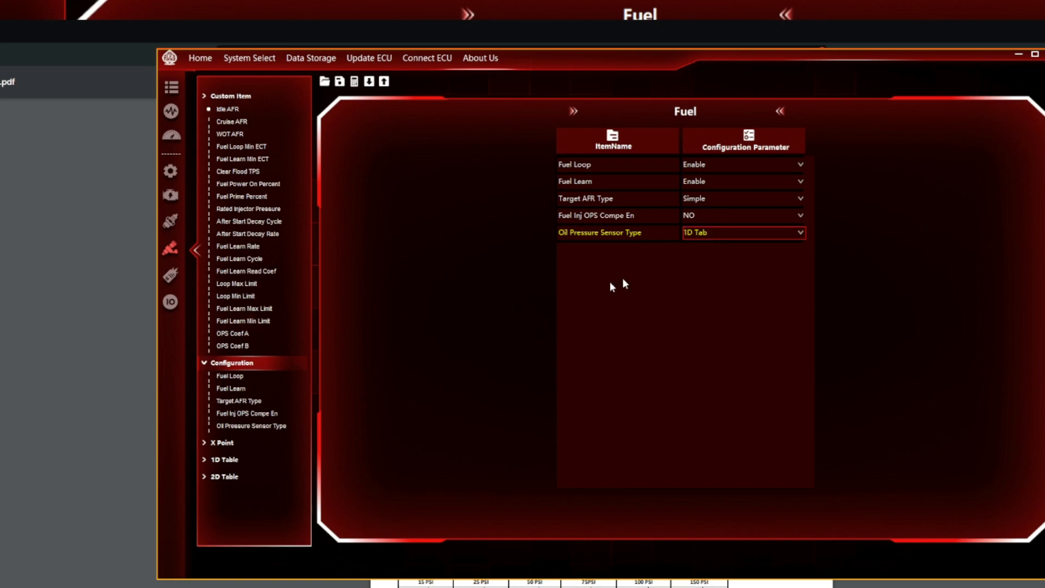
Step: Open the FPS x Point voltage table among the Fuel axis points
{"action": "left_click", "coordinate": [204, 442]}
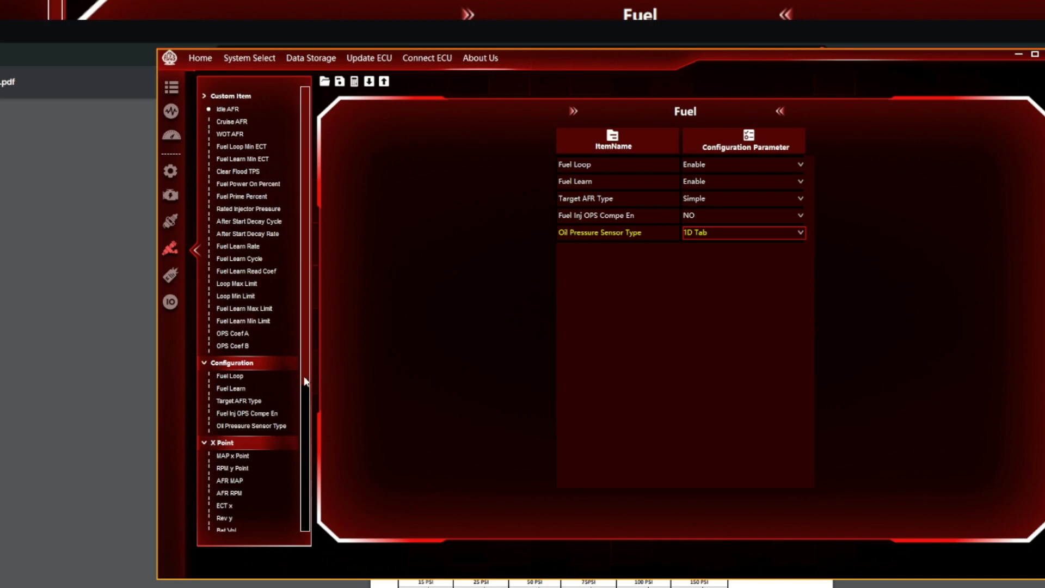
{"action": "left_click_drag", "start_coordinate": [304, 381], "coordinate": [308, 439]}
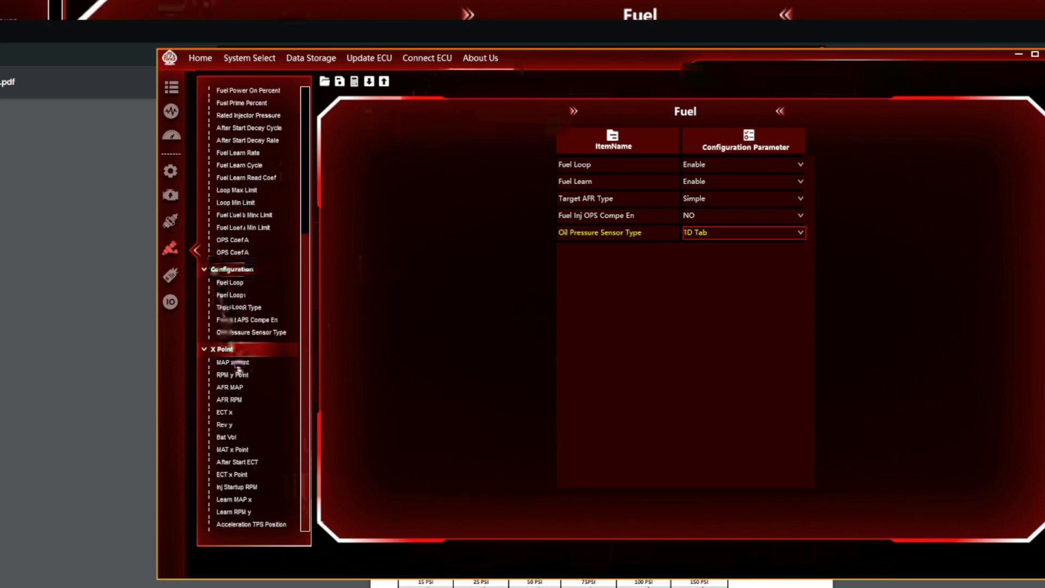
{"action": "scroll", "coordinate": [263, 381], "scroll_direction": "down", "scroll_amount": 2}
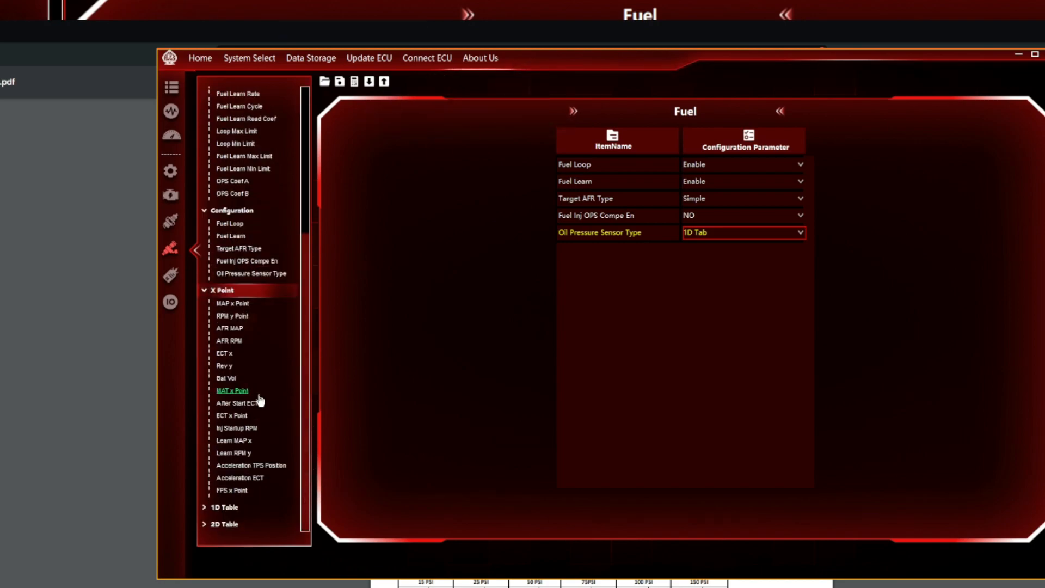
{"action": "left_click", "coordinate": [236, 491]}
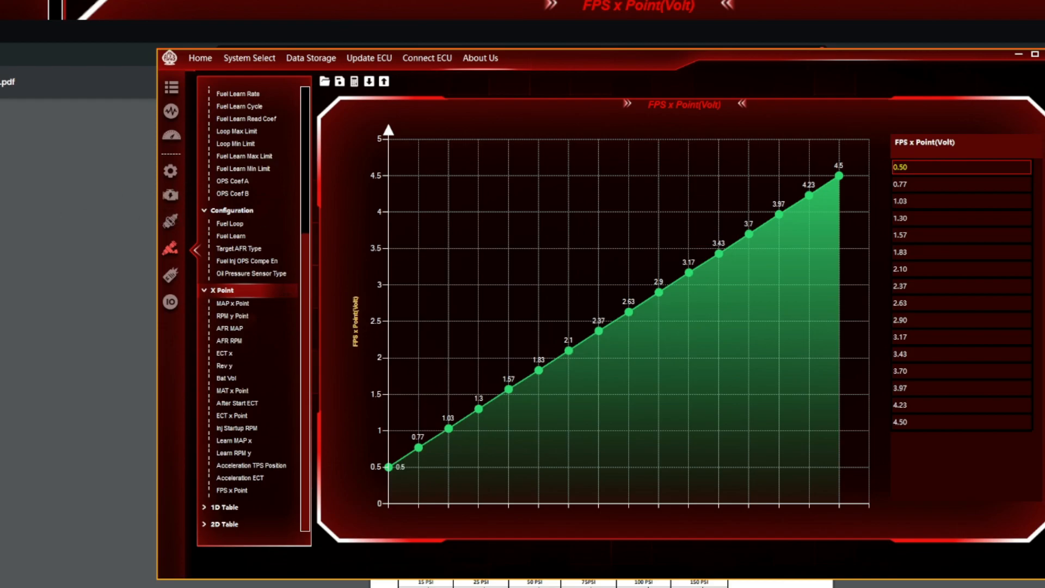
Step: Switch to the pressure sensor calibration PDF in the browser and examine the voltage-to-PSI tables for the 799 and 899 sensors
{"action": "key", "text": "alt+Tab"}
{"action": "scroll", "coordinate": [663, 335], "scroll_direction": "down", "scroll_amount": 10}
{"action": "scroll", "coordinate": [663, 335], "scroll_direction": "up", "scroll_amount": 3}
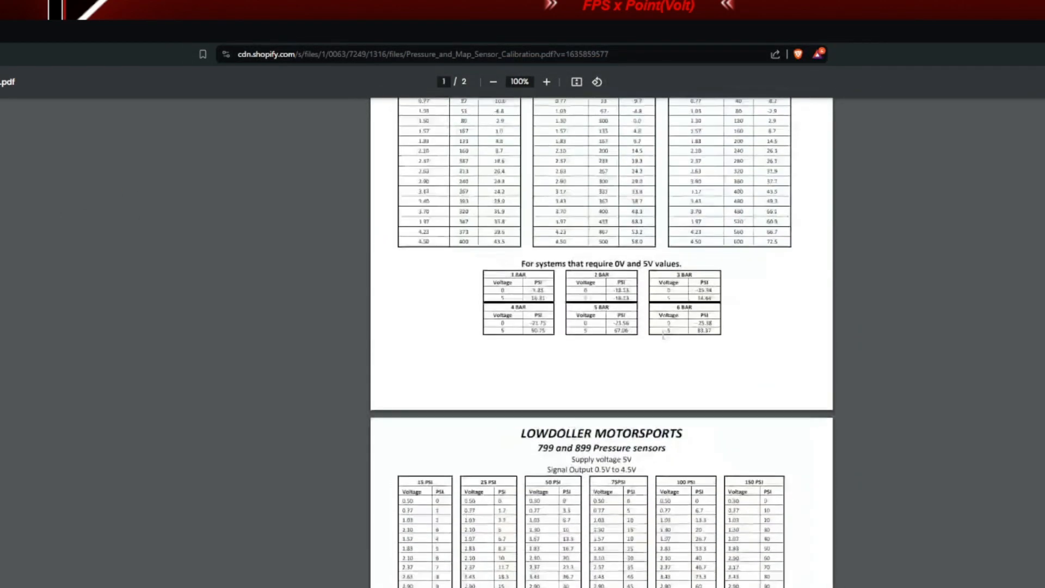
{"action": "left_click_drag", "start_coordinate": [630, 55], "coordinate": [511, 60]}
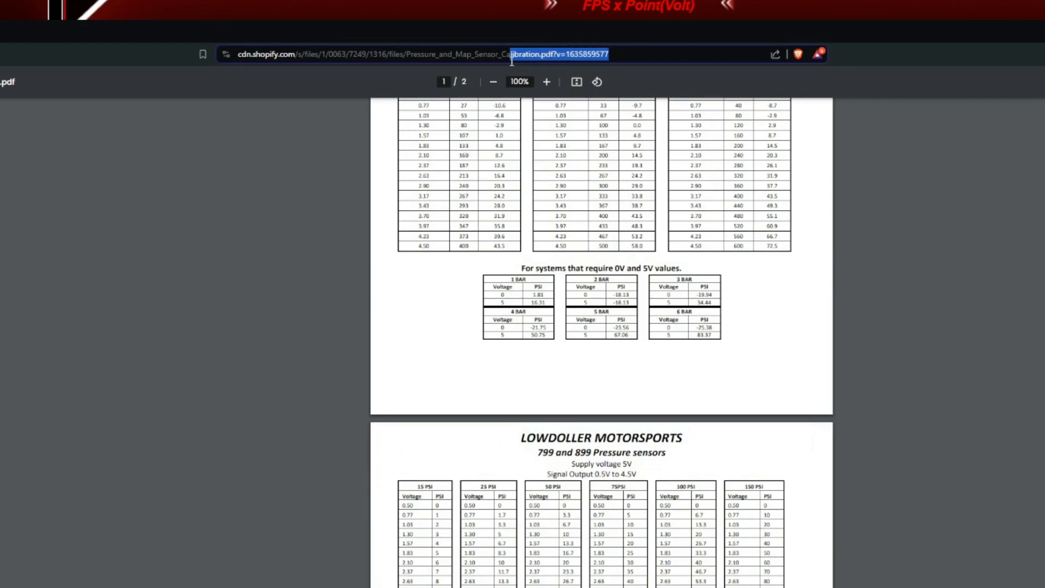
{"action": "left_click", "coordinate": [777, 311]}
{"action": "scroll", "coordinate": [785, 324], "scroll_direction": "down", "scroll_amount": 10}
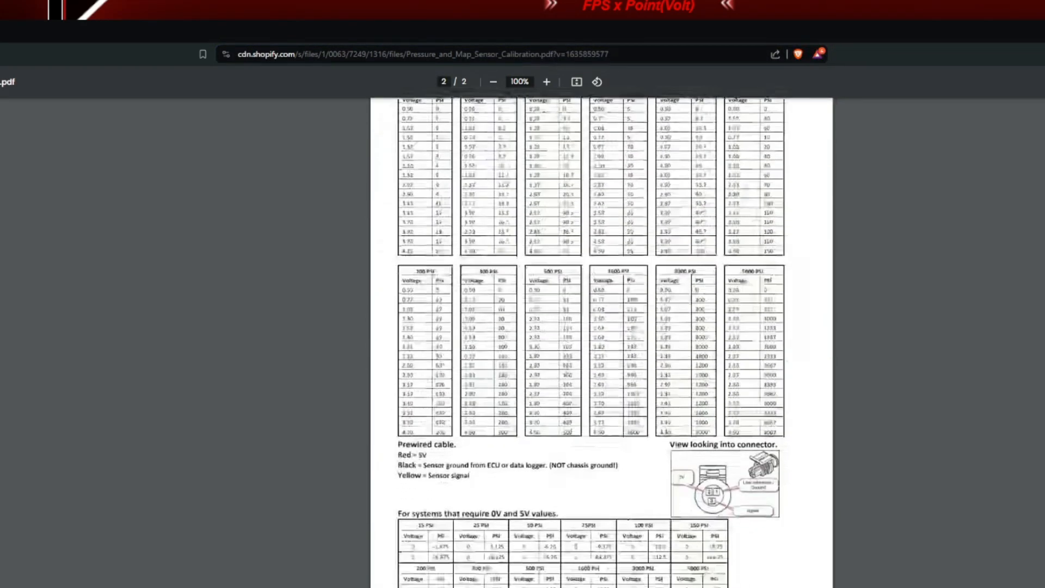
{"action": "scroll", "coordinate": [725, 260], "scroll_direction": "up", "scroll_amount": 2}
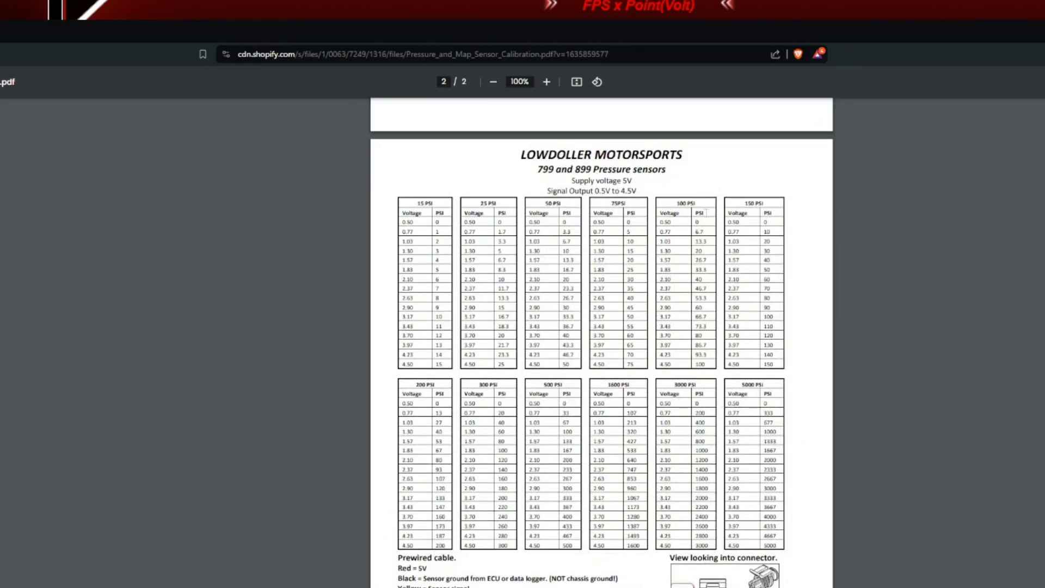
{"action": "mouse_move", "coordinate": [141, 586]}
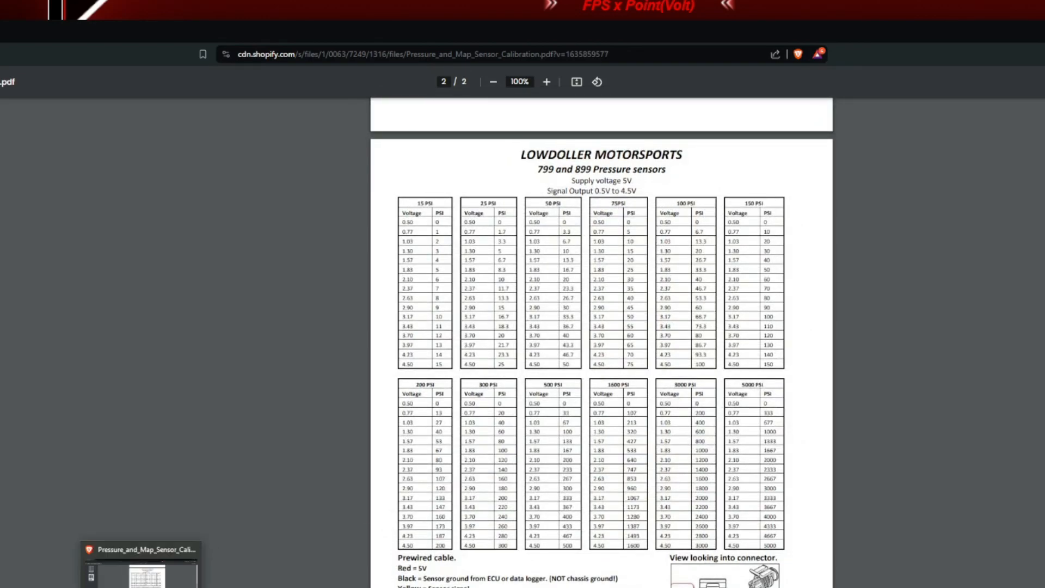
Step: Return to the ECU software, place its window beside the calibration snip, and open the FPS pressure table among the 1D tables
{"action": "left_click", "coordinate": [447, 568]}
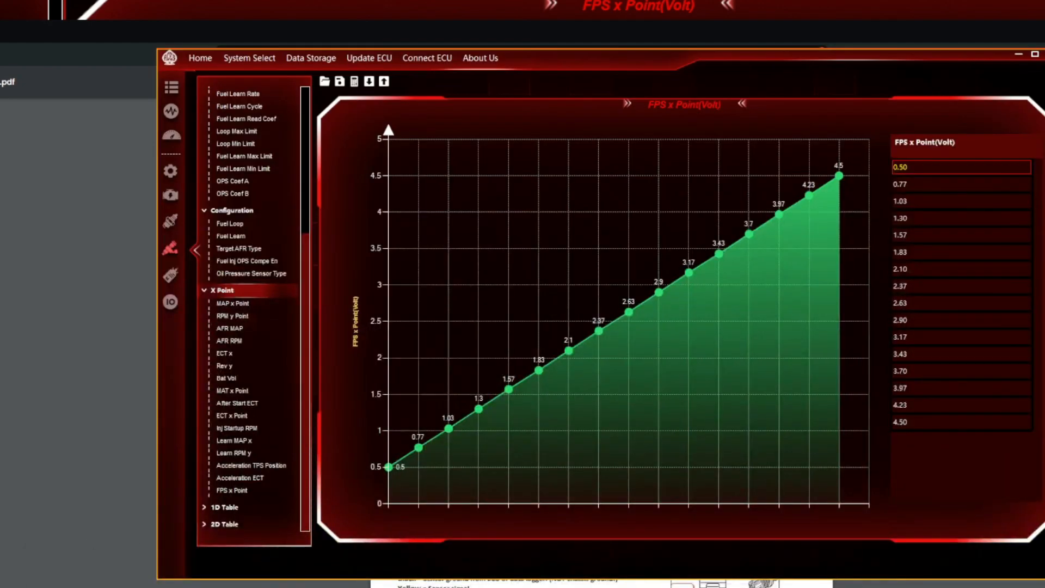
{"action": "left_click_drag", "start_coordinate": [749, 62], "coordinate": [586, 52]}
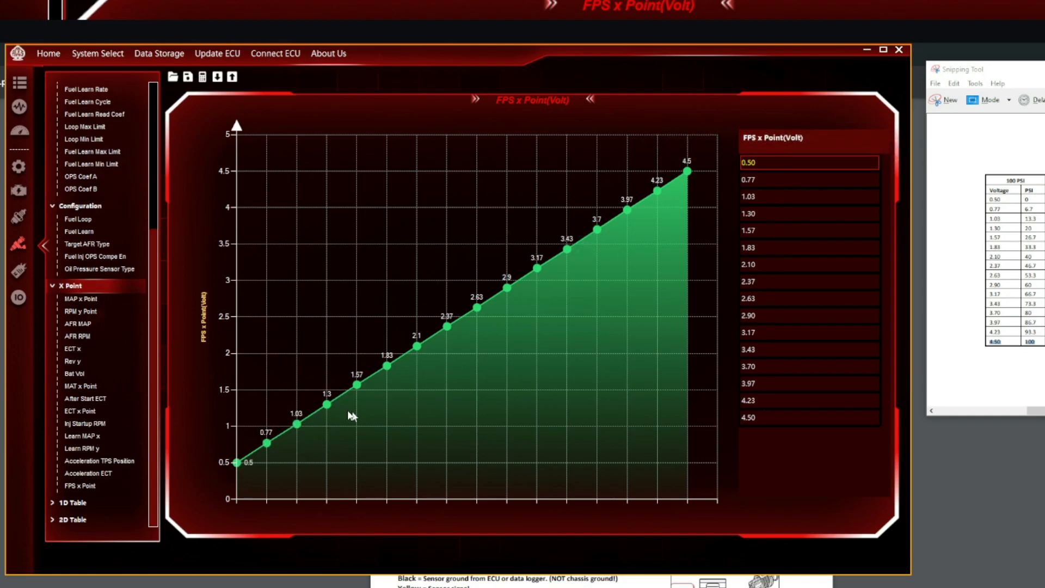
{"action": "left_click", "coordinate": [53, 286]}
{"action": "left_click", "coordinate": [51, 454]}
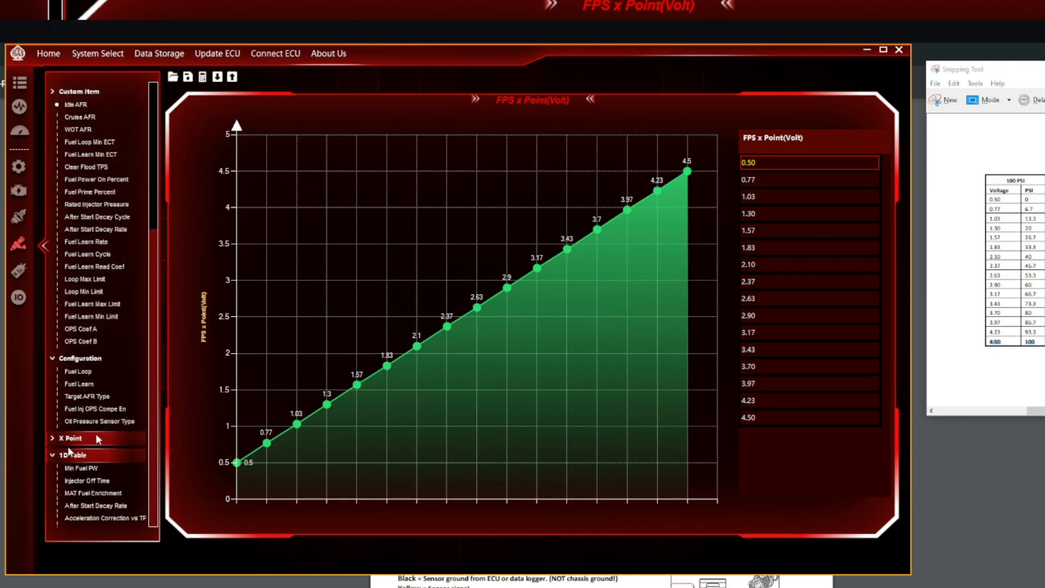
{"action": "scroll", "coordinate": [111, 462], "scroll_direction": "down", "scroll_amount": 3}
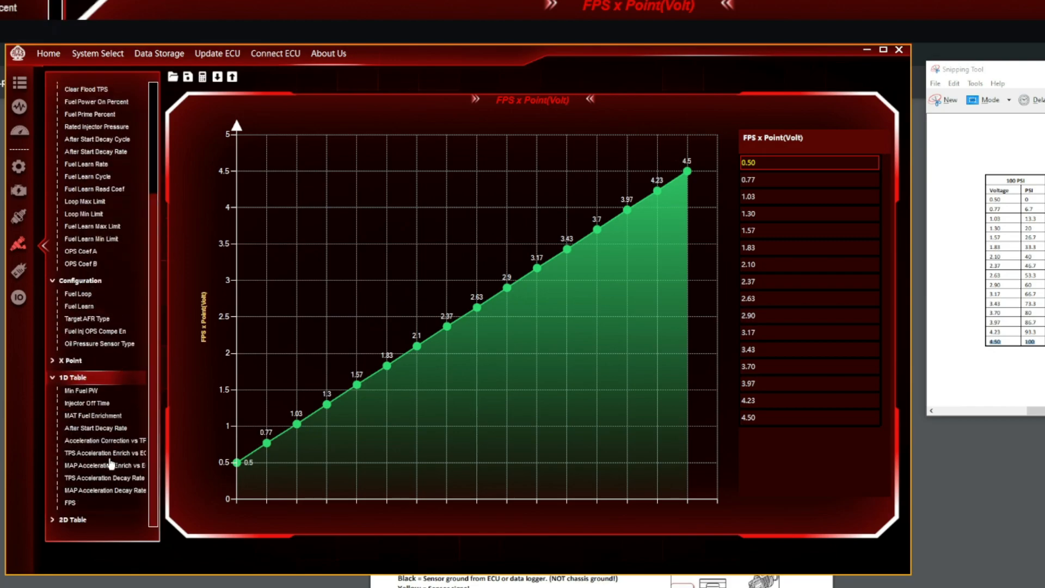
{"action": "left_click", "coordinate": [70, 504]}
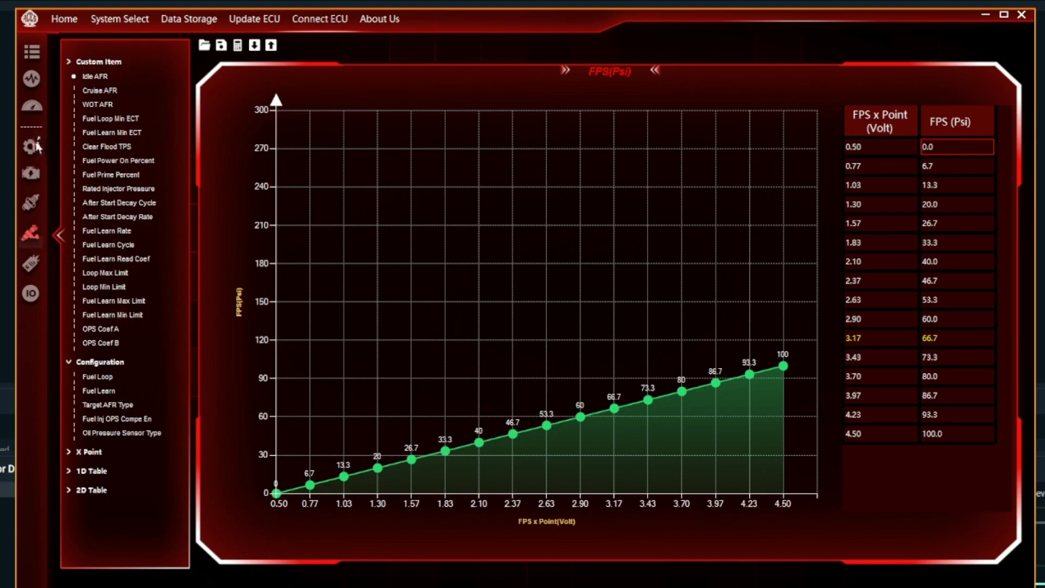
Step: Look at the System Setting values, and open the Target AFR Type parameter in the Fuel configuration
{"action": "left_click", "coordinate": [32, 151]}
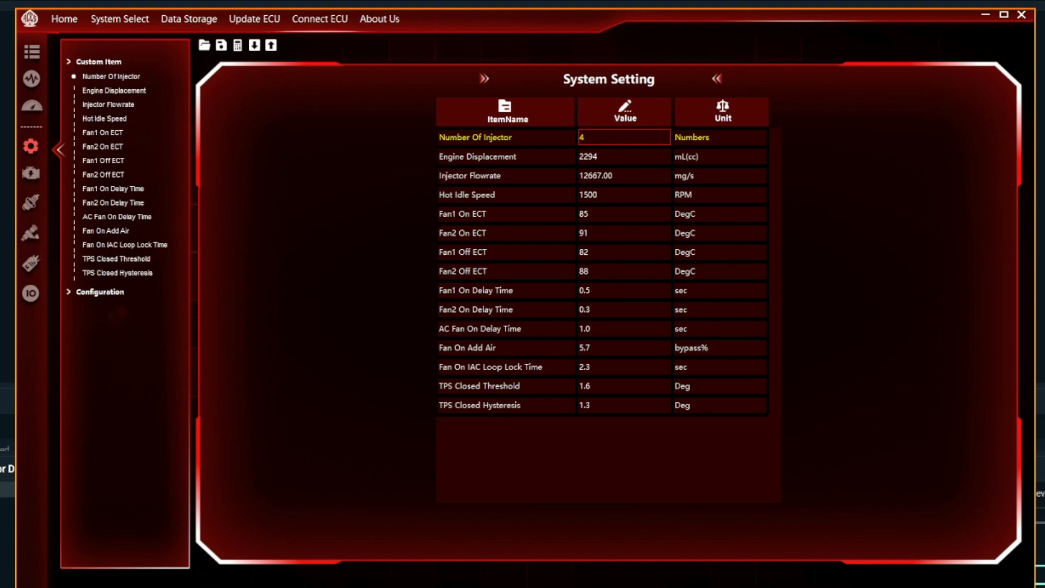
{"action": "left_click", "coordinate": [32, 240]}
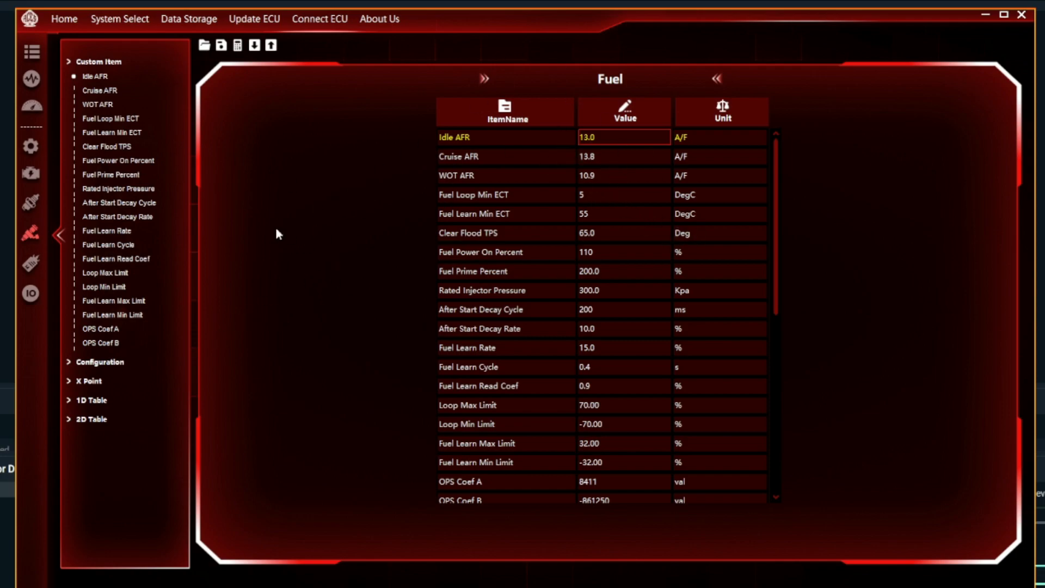
{"action": "left_click", "coordinate": [68, 361]}
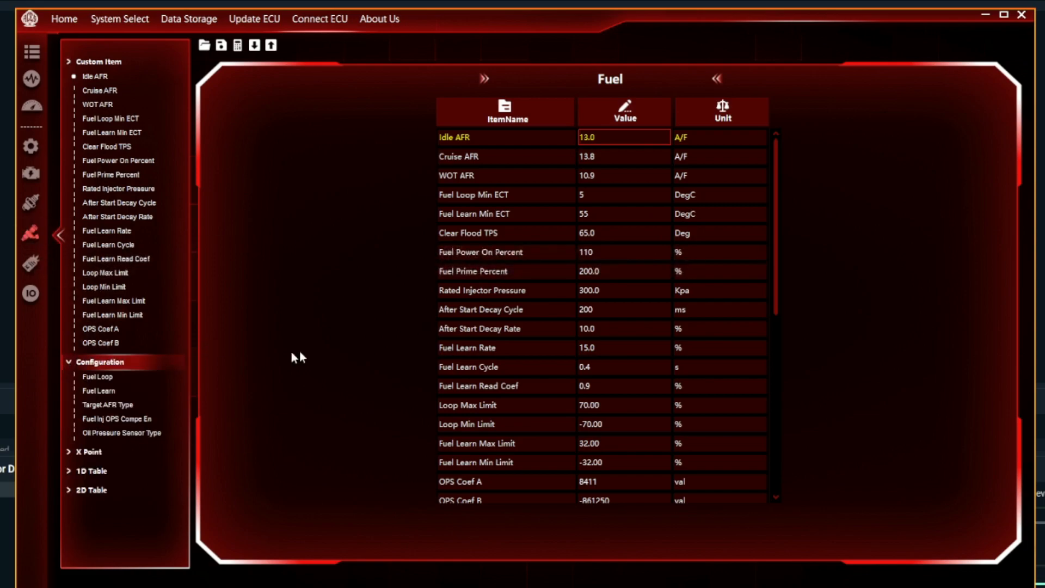
{"action": "left_click", "coordinate": [101, 364]}
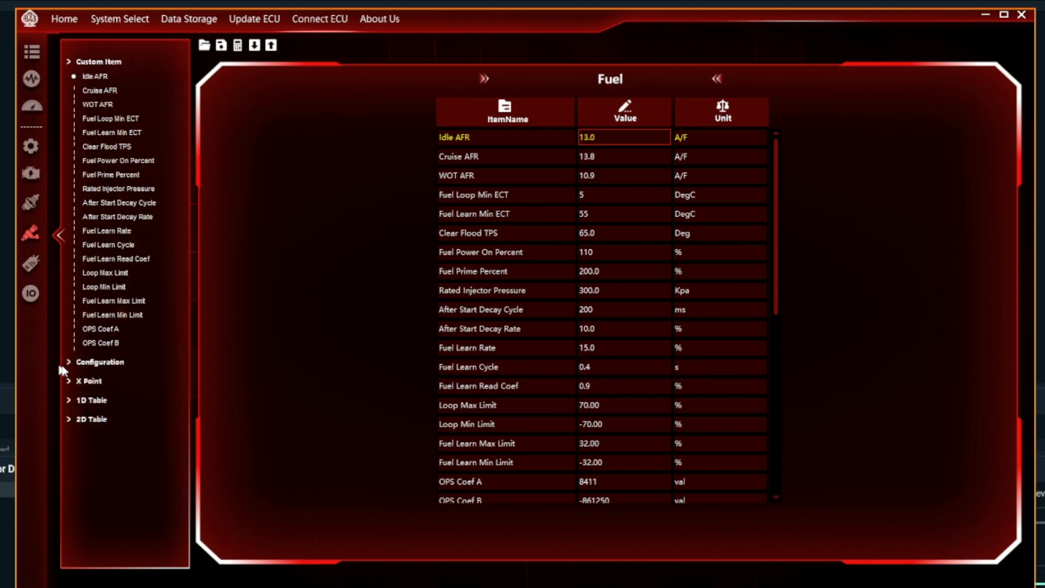
{"action": "left_click", "coordinate": [68, 361]}
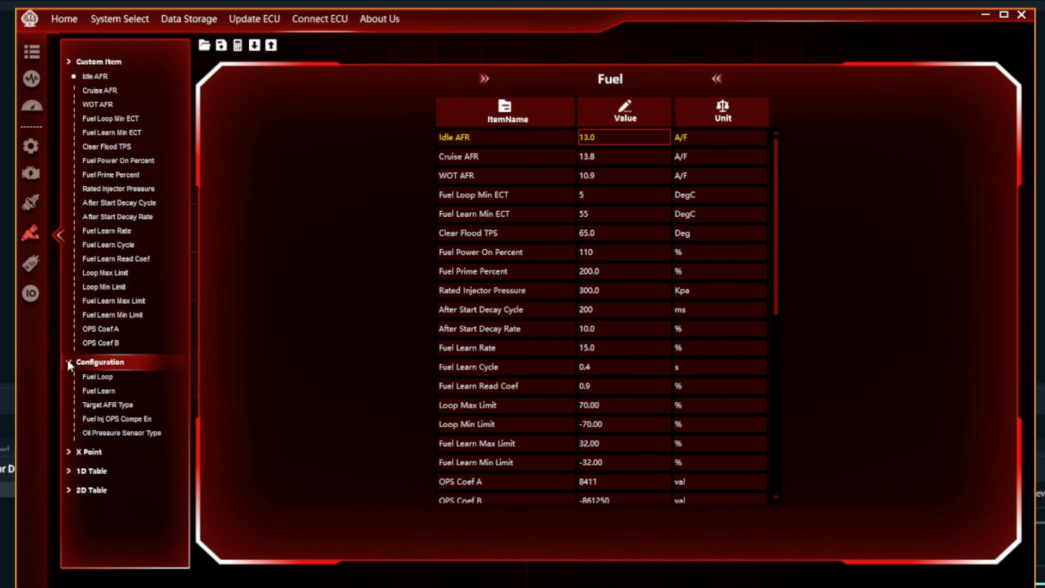
{"action": "left_click", "coordinate": [108, 405]}
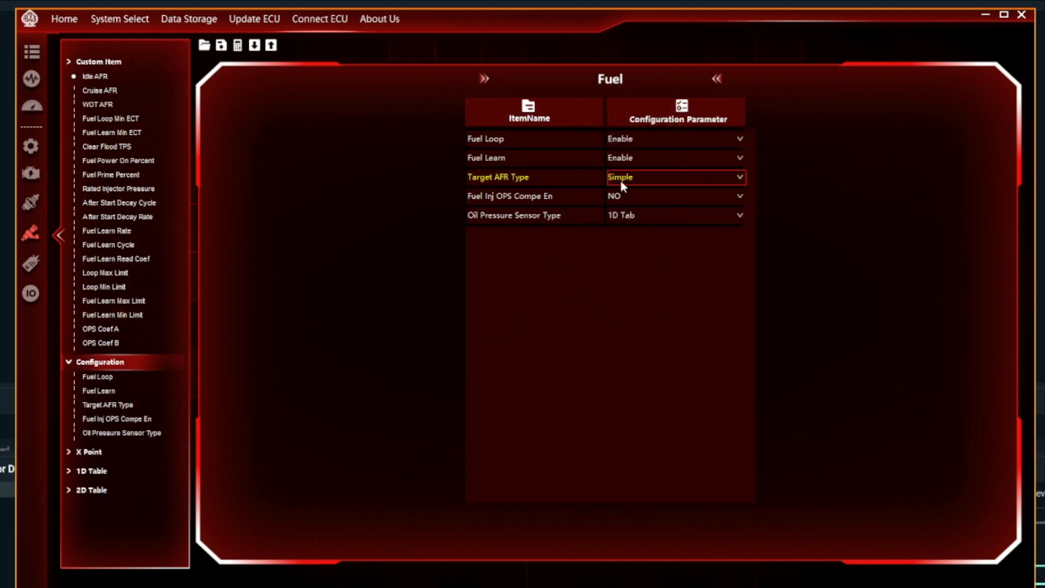
Step: Set the Target AFR Type in the Fuel configuration to 2D Table
{"action": "left_click", "coordinate": [665, 176]}
{"action": "left_click", "coordinate": [666, 176]}
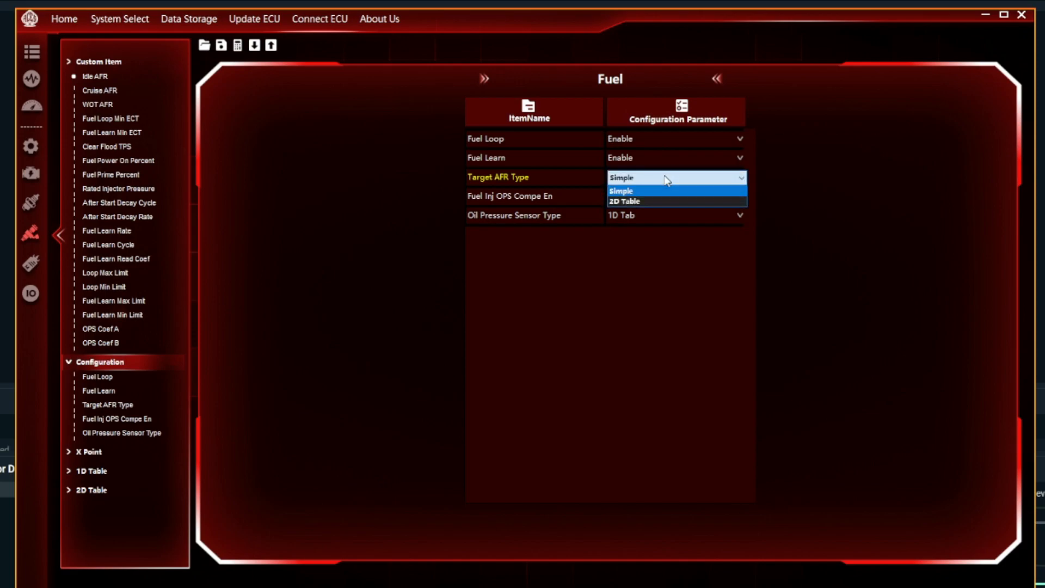
{"action": "left_click", "coordinate": [652, 203]}
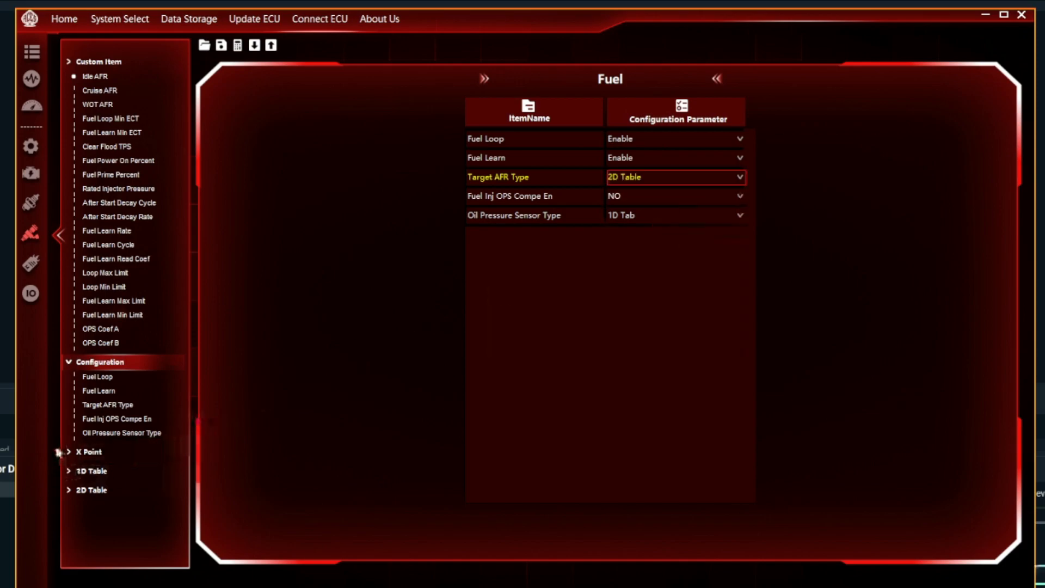
Step: Open the Target Air/Fuel Ratio table among the Fuel 2D tables, select all its cells and examine its 3D surface from another angle
{"action": "left_click", "coordinate": [70, 489]}
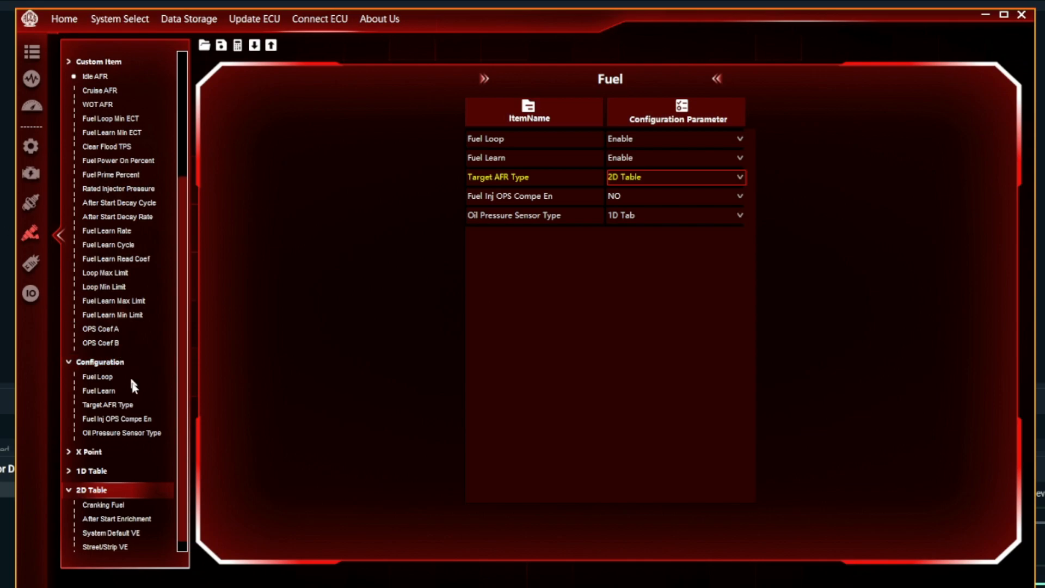
{"action": "scroll", "coordinate": [108, 494], "scroll_direction": "down", "scroll_amount": 3}
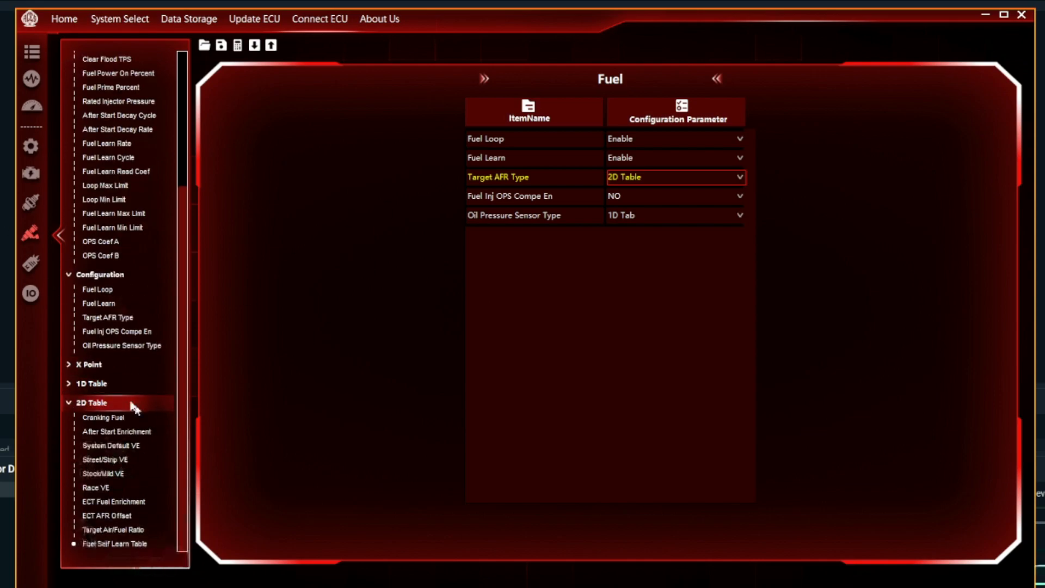
{"action": "left_click", "coordinate": [115, 530]}
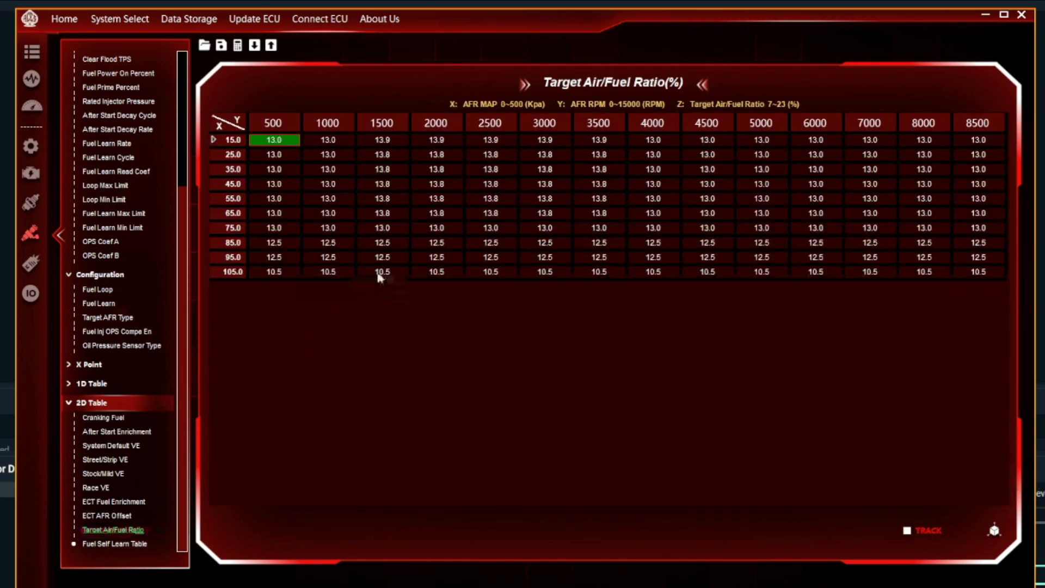
{"action": "left_click_drag", "start_coordinate": [283, 268], "coordinate": [977, 140]}
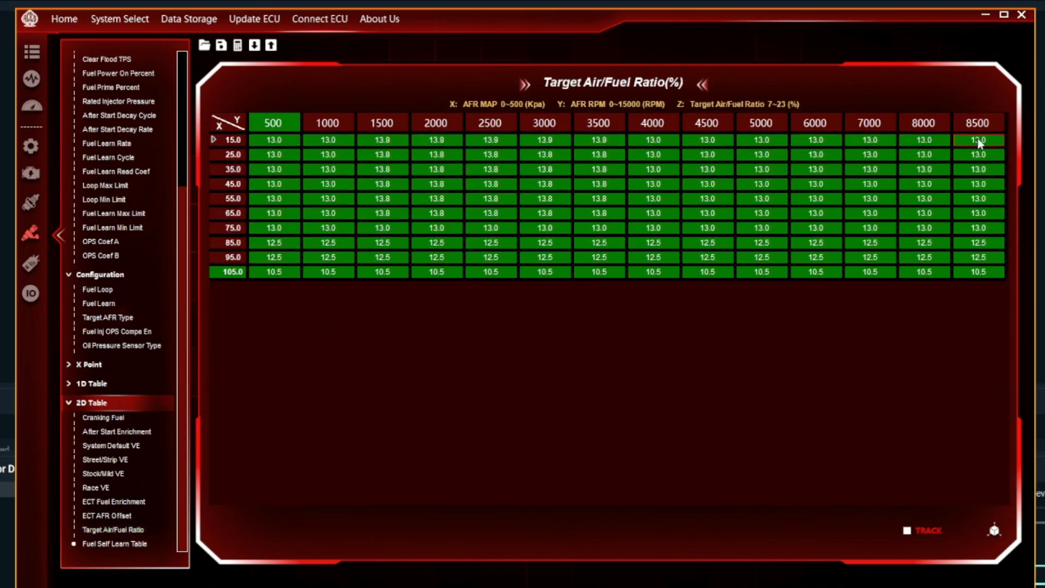
{"action": "left_click", "coordinate": [994, 530]}
{"action": "left_click_drag", "start_coordinate": [617, 227], "coordinate": [907, 550]}
{"action": "left_click", "coordinate": [946, 540]}
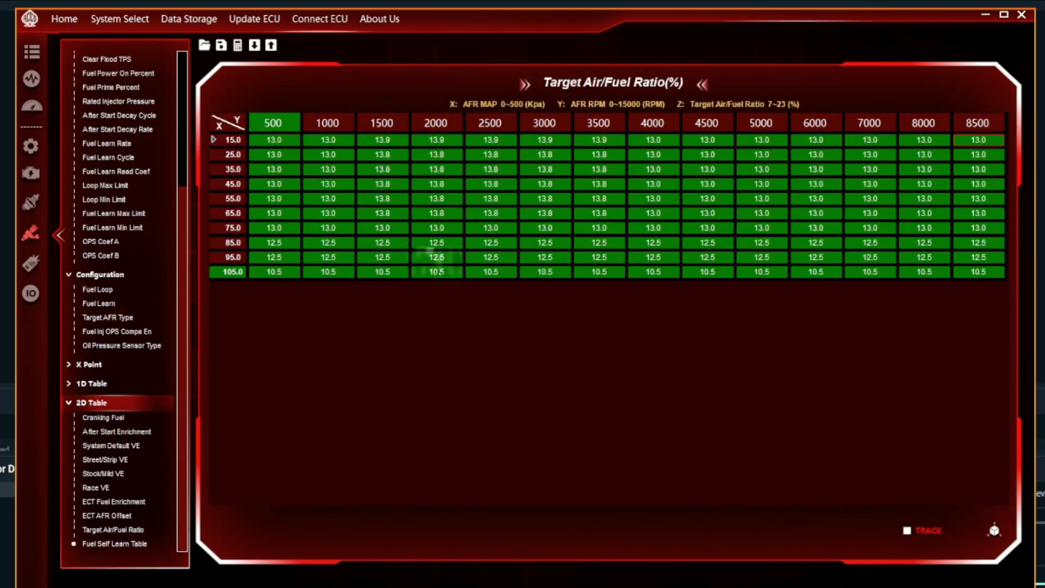
Step: Look at the Street/Strip VE table, and examine the Stock/Mild VE table as a 3D surface from several angles
{"action": "left_click", "coordinate": [109, 460]}
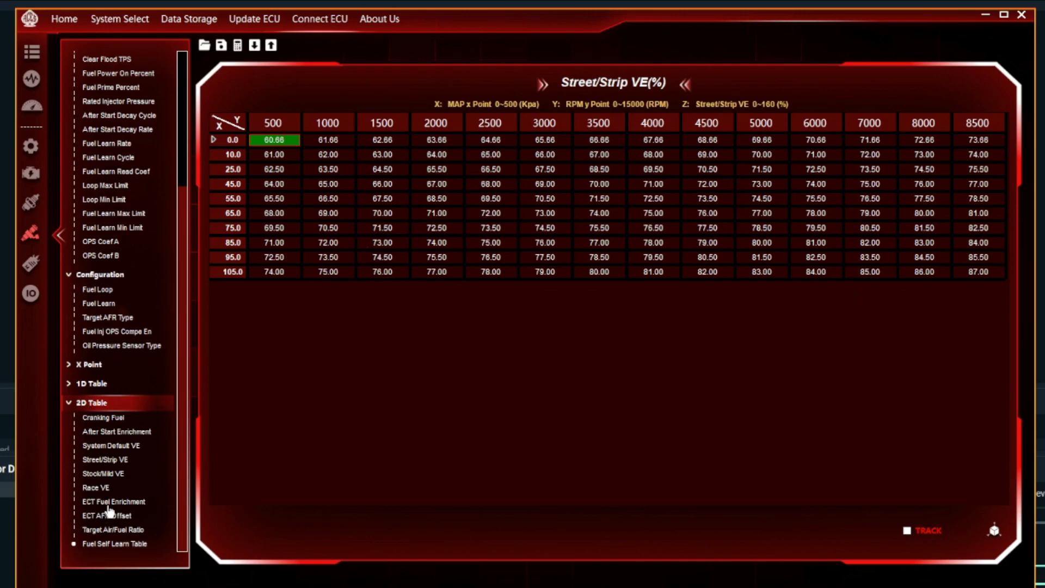
{"action": "left_click", "coordinate": [103, 474]}
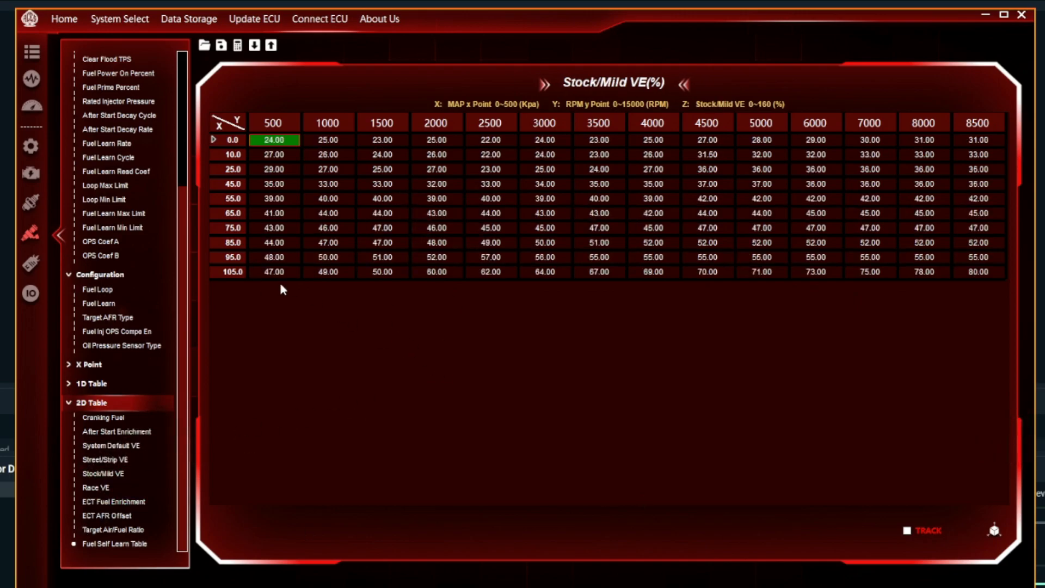
{"action": "left_click_drag", "start_coordinate": [286, 140], "coordinate": [978, 271]}
{"action": "left_click", "coordinate": [993, 531]}
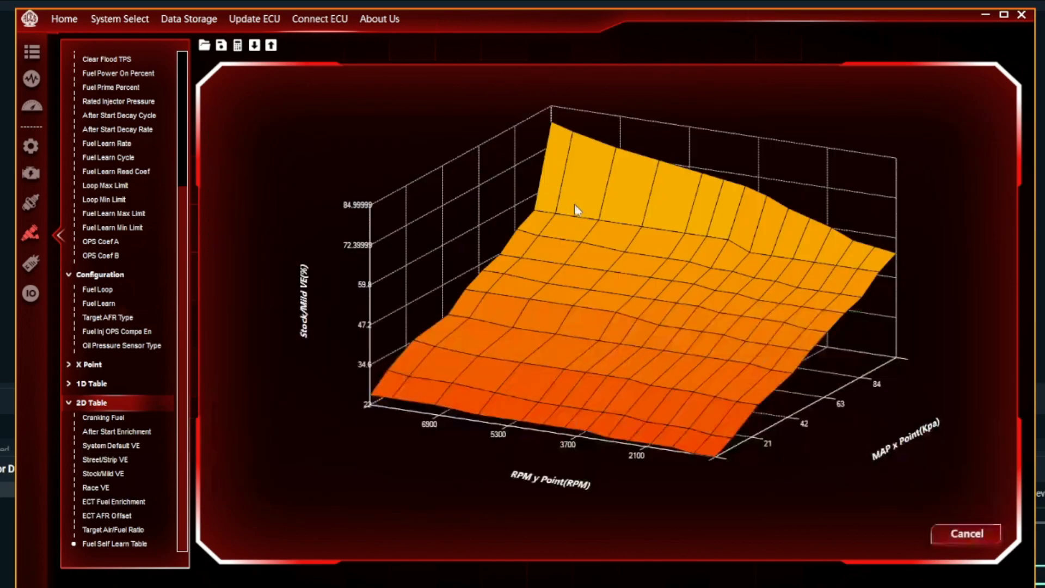
{"action": "left_click_drag", "start_coordinate": [534, 231], "coordinate": [368, 159]}
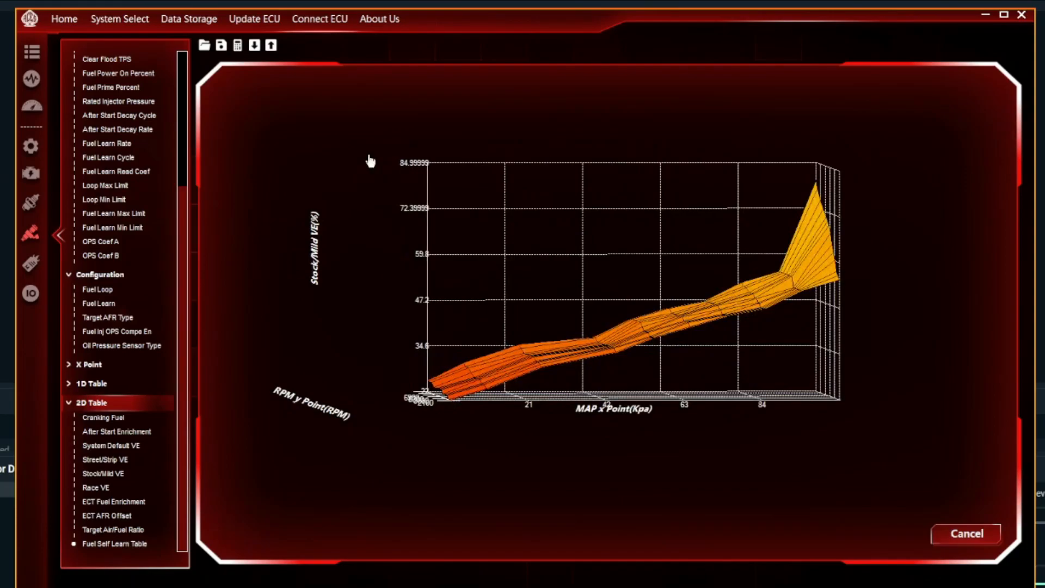
{"action": "left_click_drag", "start_coordinate": [610, 245], "coordinate": [816, 413]}
{"action": "left_click", "coordinate": [940, 533]}
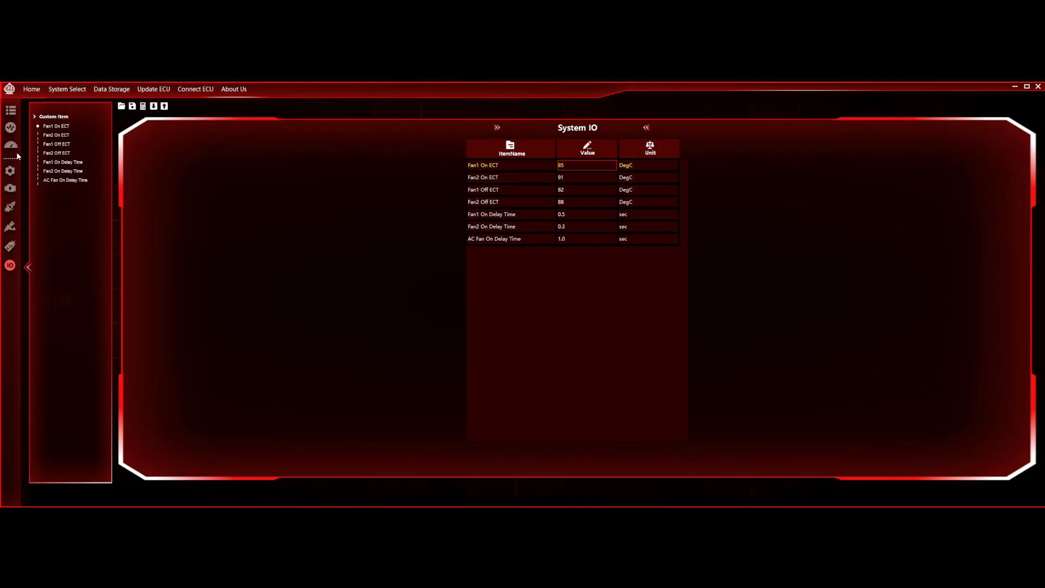
Step: View the live data chart and the monitoring lists for Sensors, Idle and Sensor Error
{"action": "left_click", "coordinate": [10, 127]}
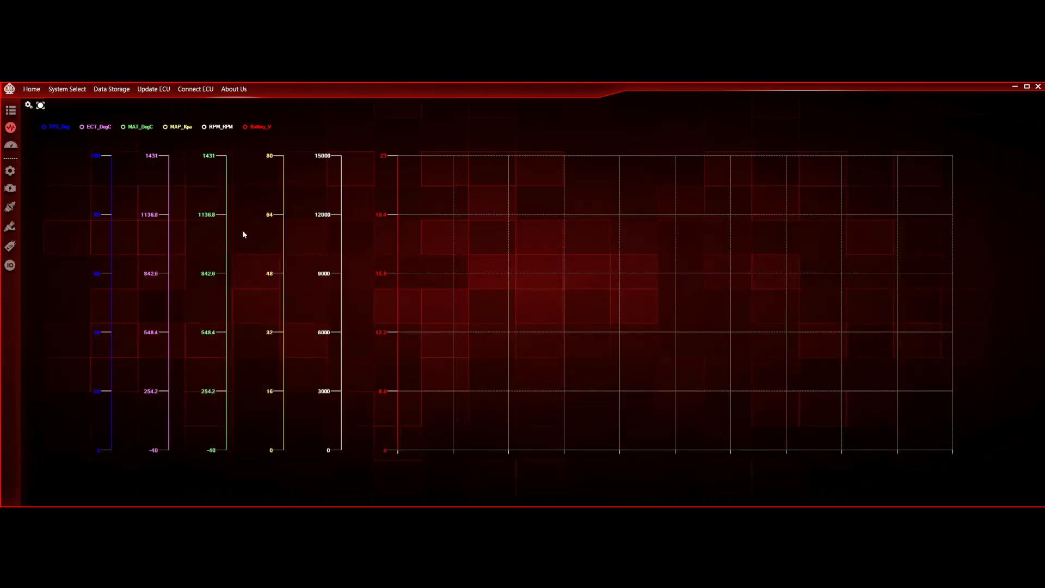
{"action": "left_click", "coordinate": [11, 110]}
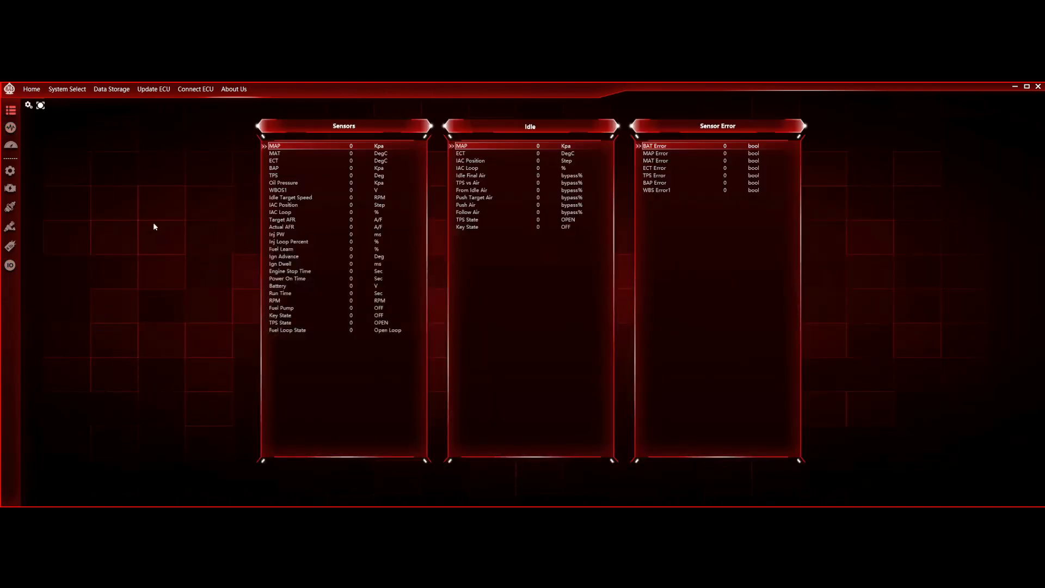